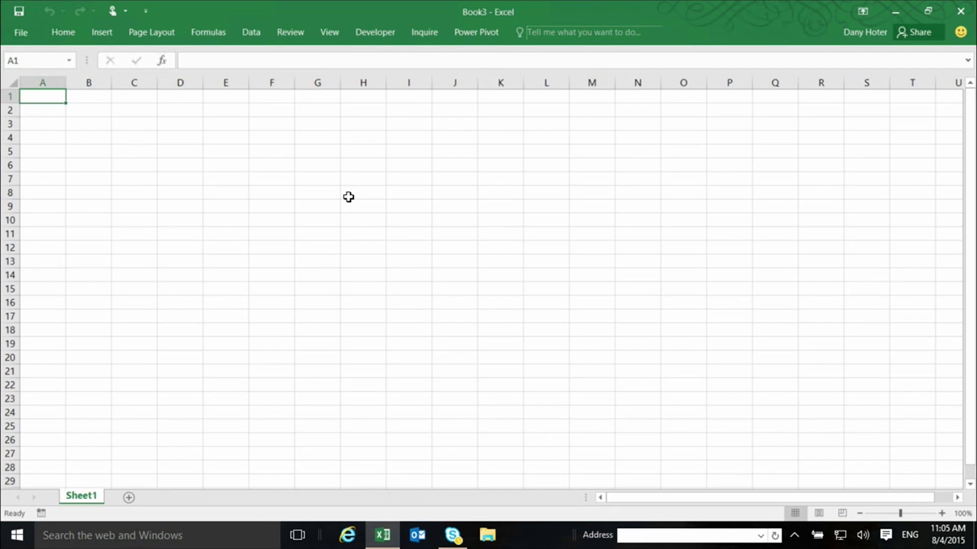
Step: Show the ribbon's external data import and query commands in the blank workbook
click(248, 31)
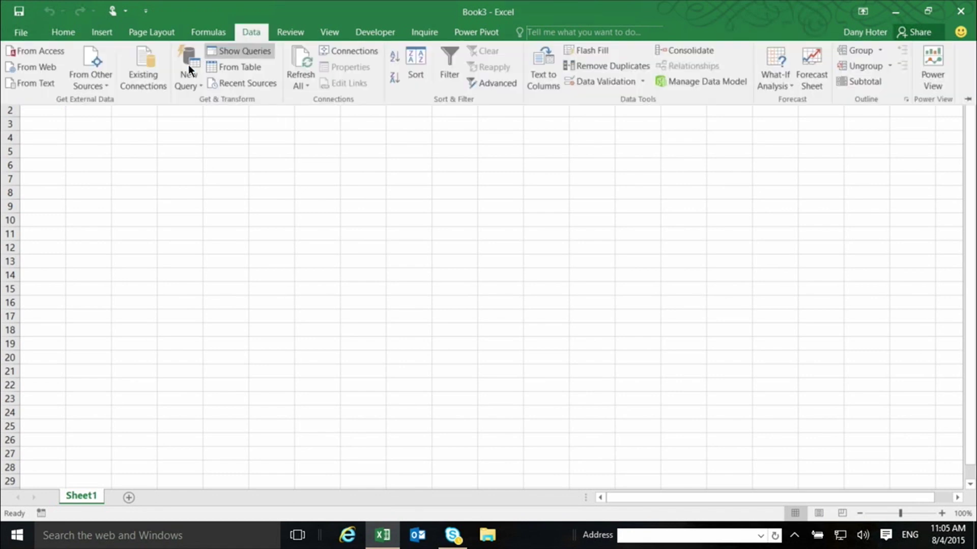
Step: Start a new query importing from a SQL Server database
click(193, 80)
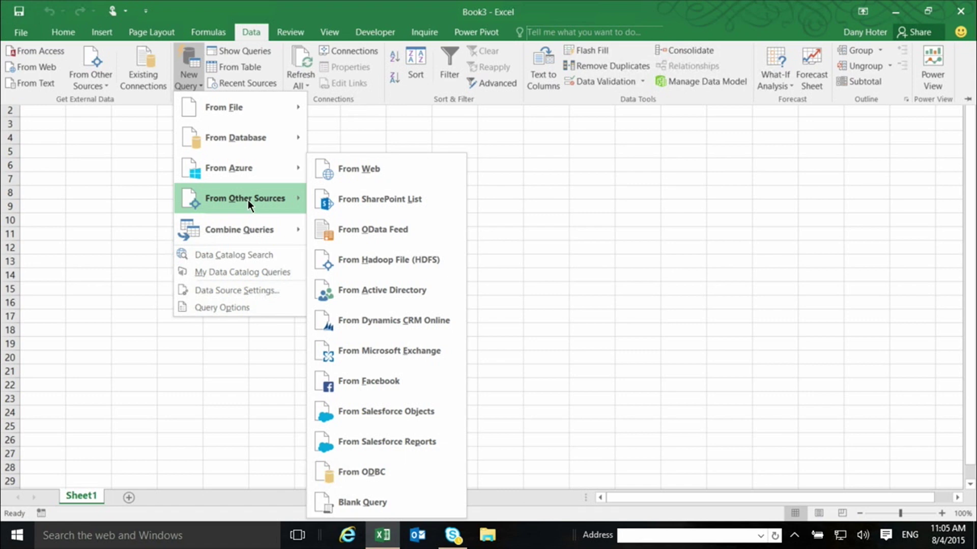
mouse_move(236, 138)
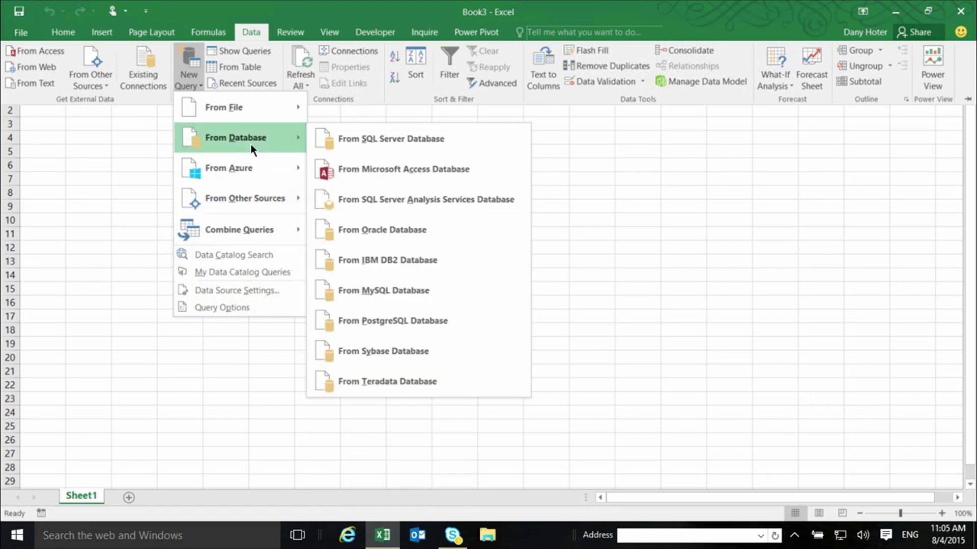
click(360, 142)
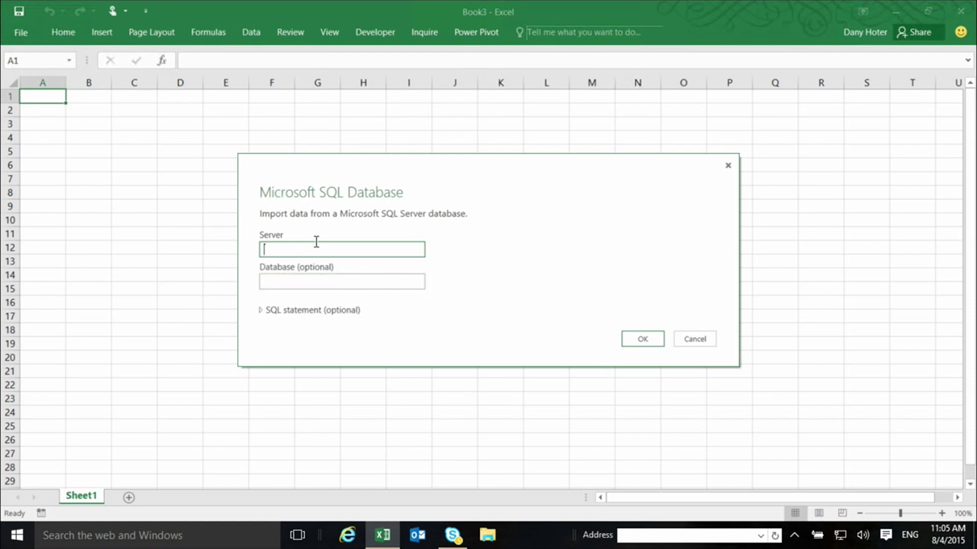
text(danyh)
text(-xps)
Step: Connect to the server with current Windows credentials, accepting an unencrypted connection, to list its databases
click(634, 337)
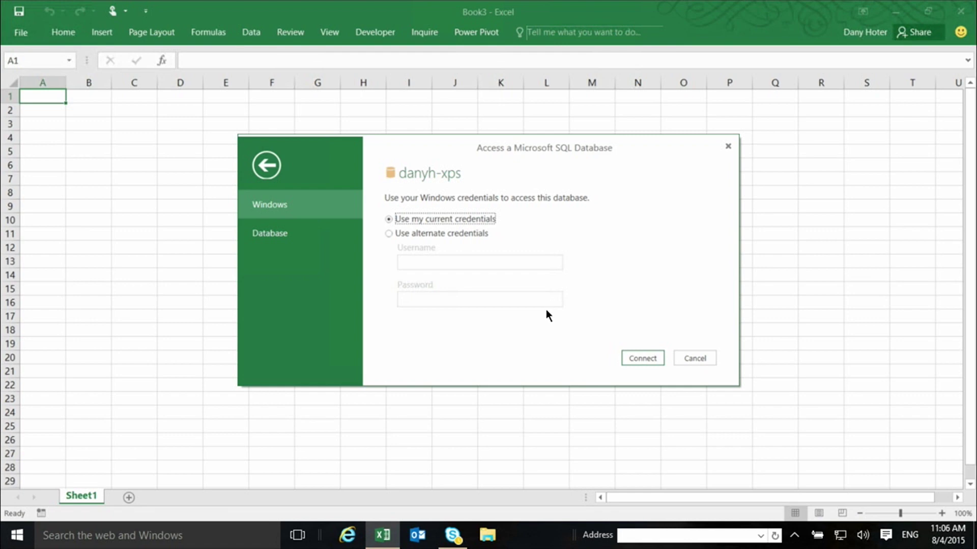
click(641, 357)
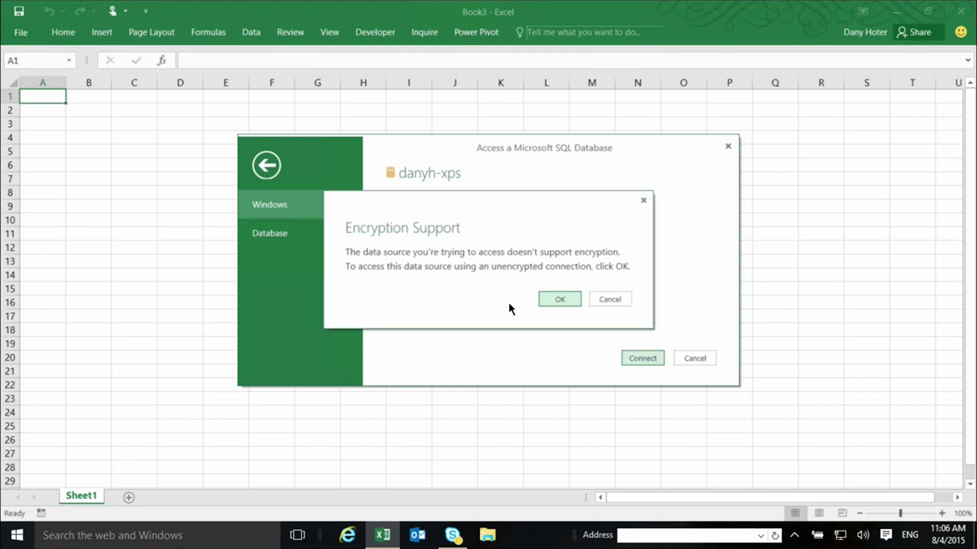
click(547, 296)
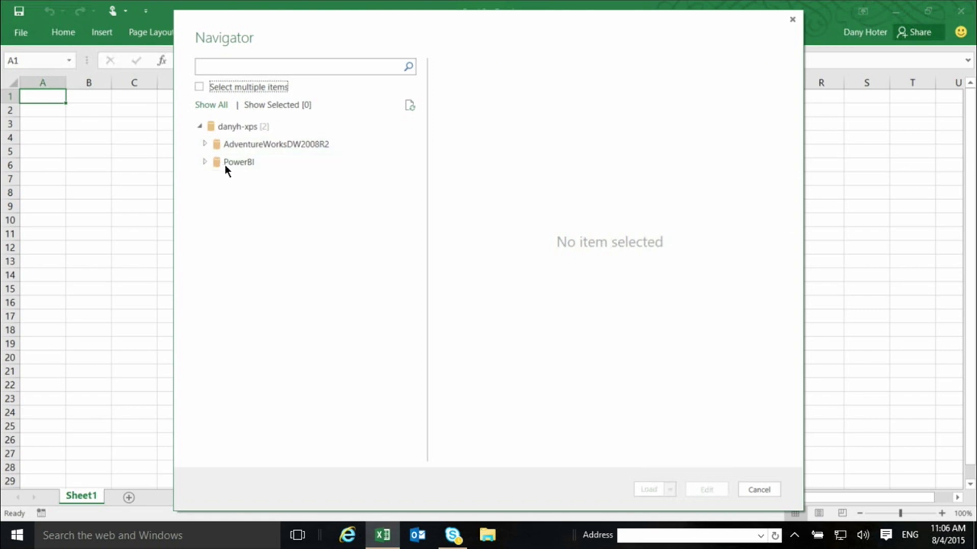
Step: Expand the PowerBI database and tick Locations, Manufacturer, Products and Sales for import
click(204, 161)
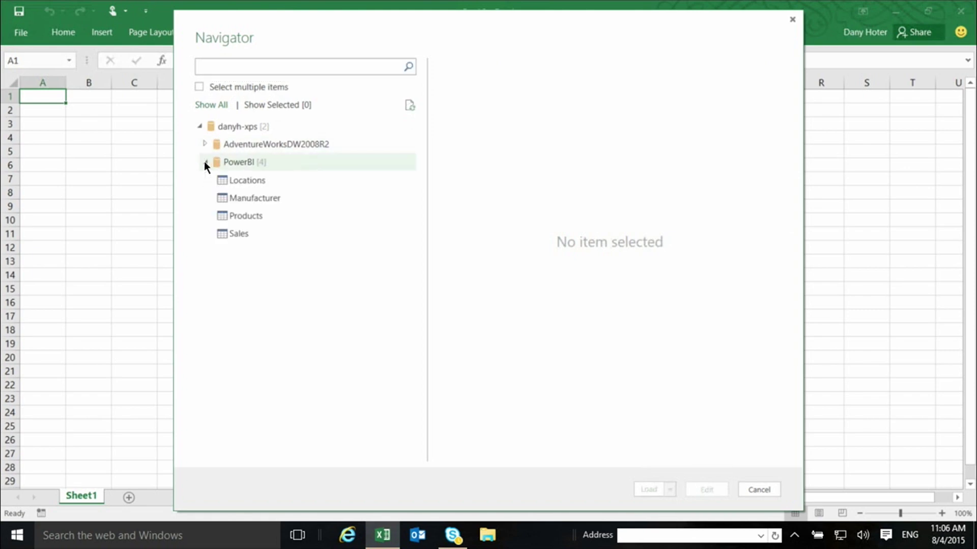
click(199, 87)
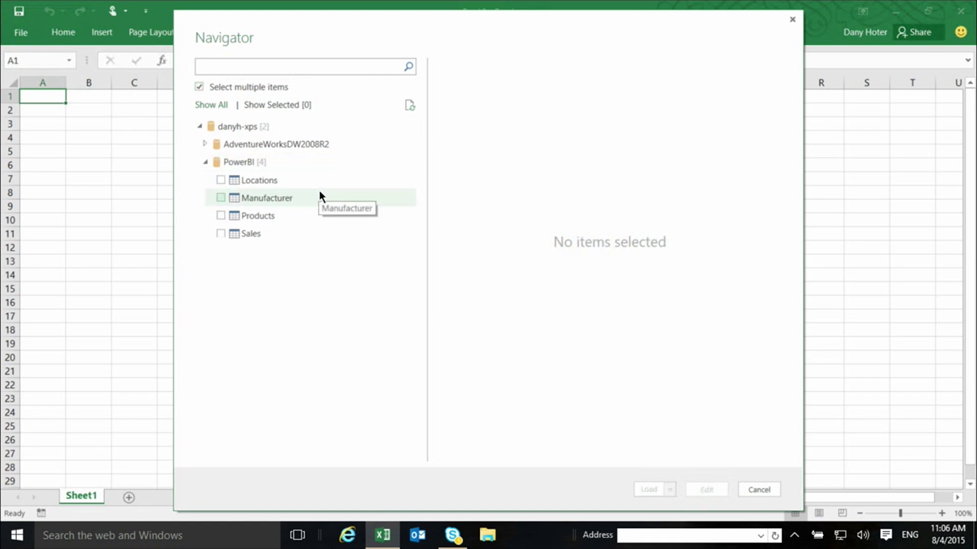
click(222, 180)
click(220, 198)
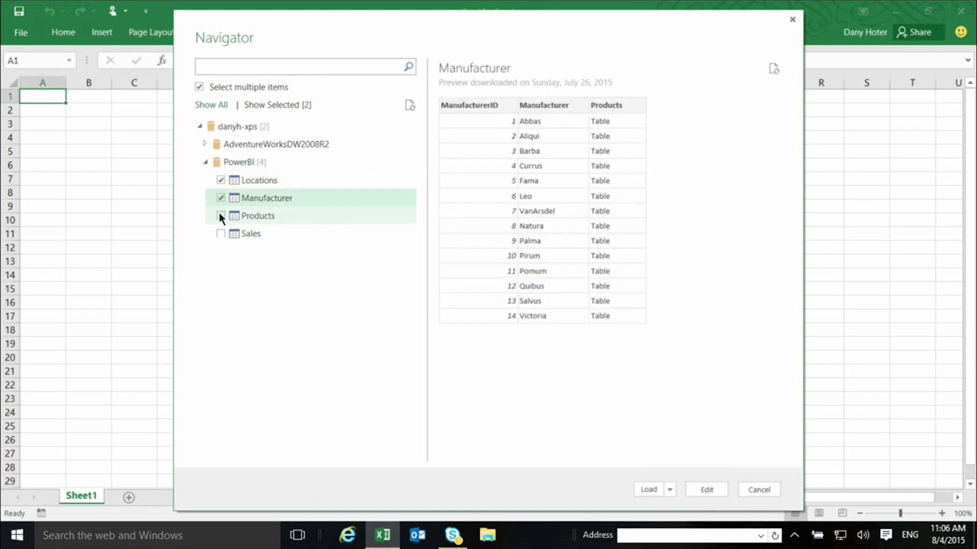
click(220, 216)
click(220, 233)
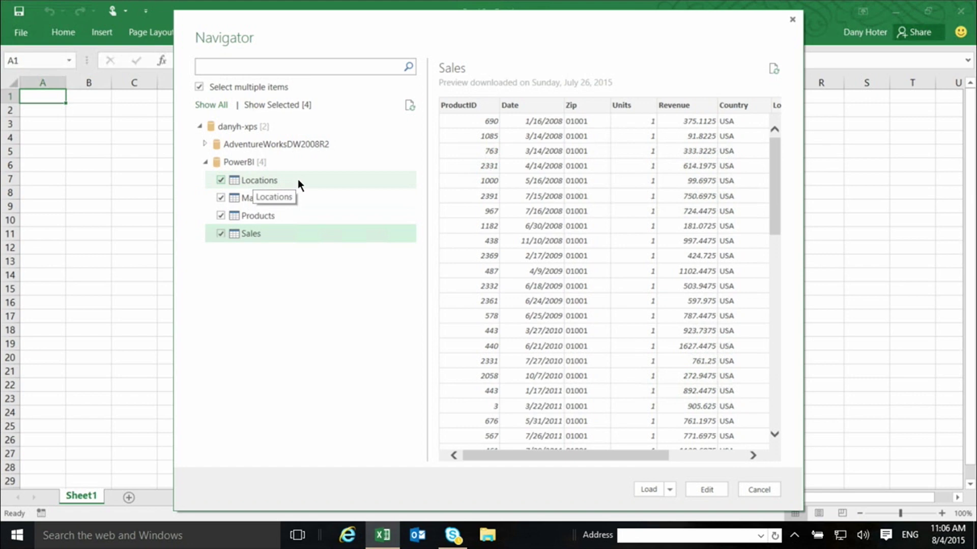
Step: Preview Manufacturer, Products and Sales, then open all four tables as editable queries
click(302, 200)
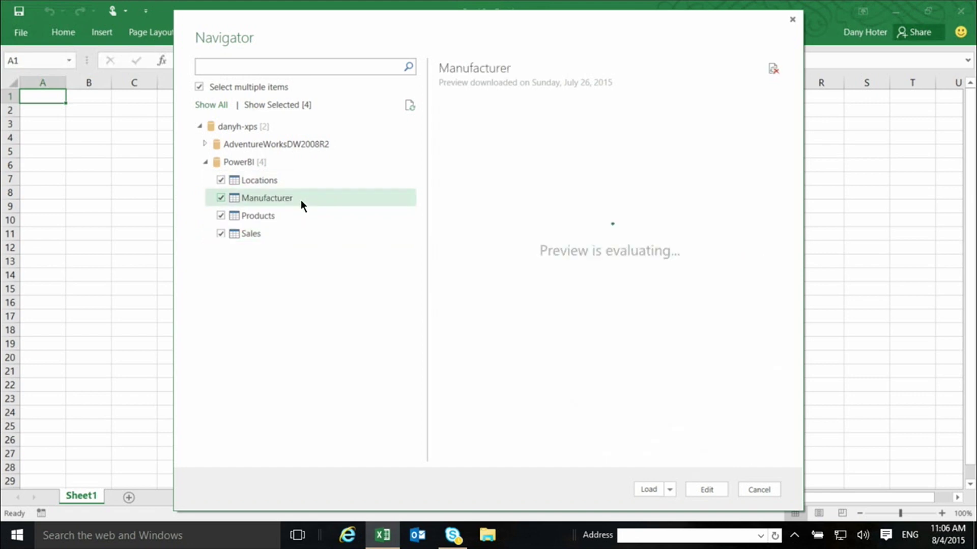
click(297, 220)
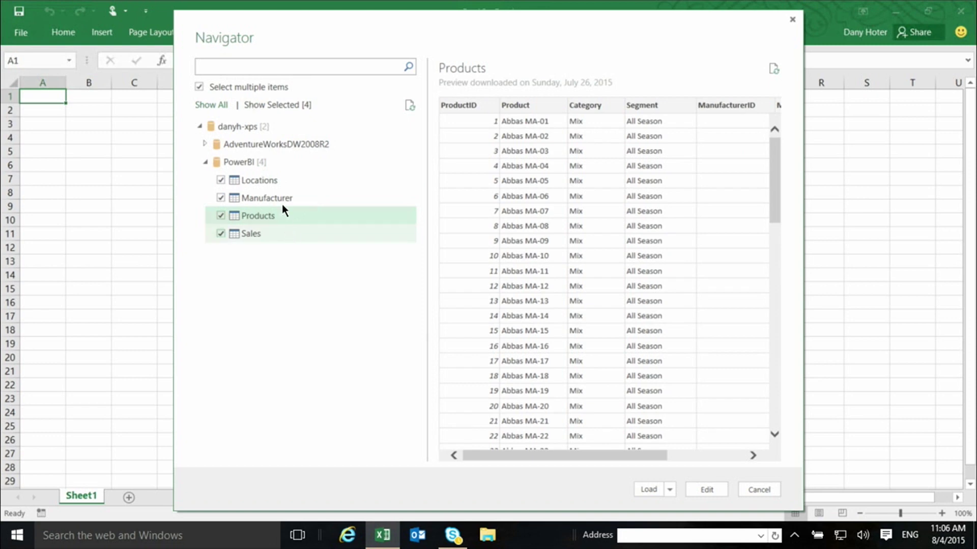
click(287, 234)
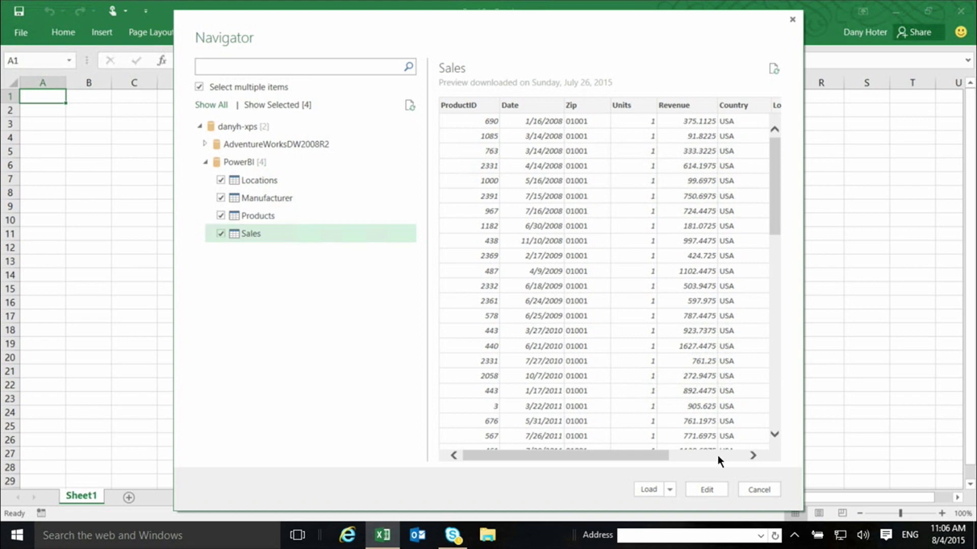
click(708, 489)
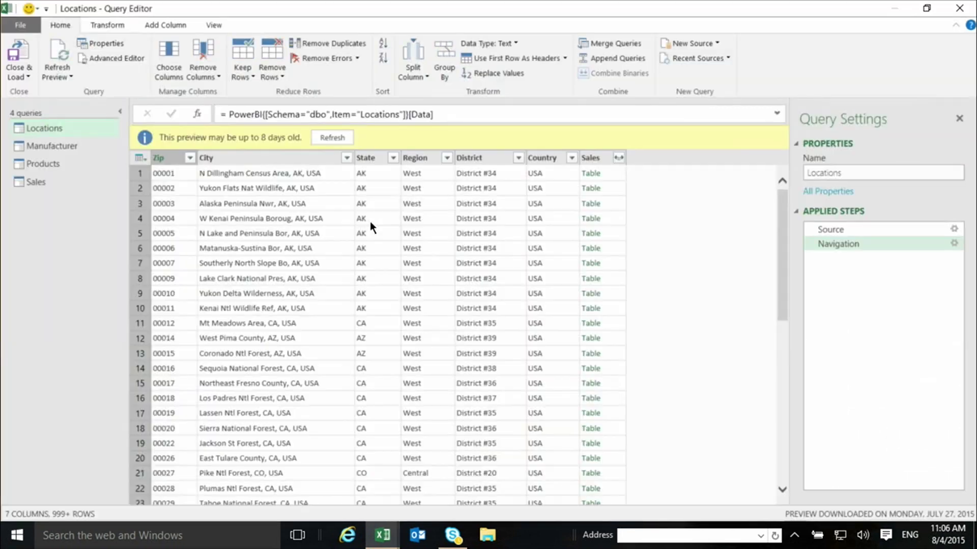
Step: Refresh the stale preview and inspect the distinct Country values in the Sales query without filtering
click(324, 138)
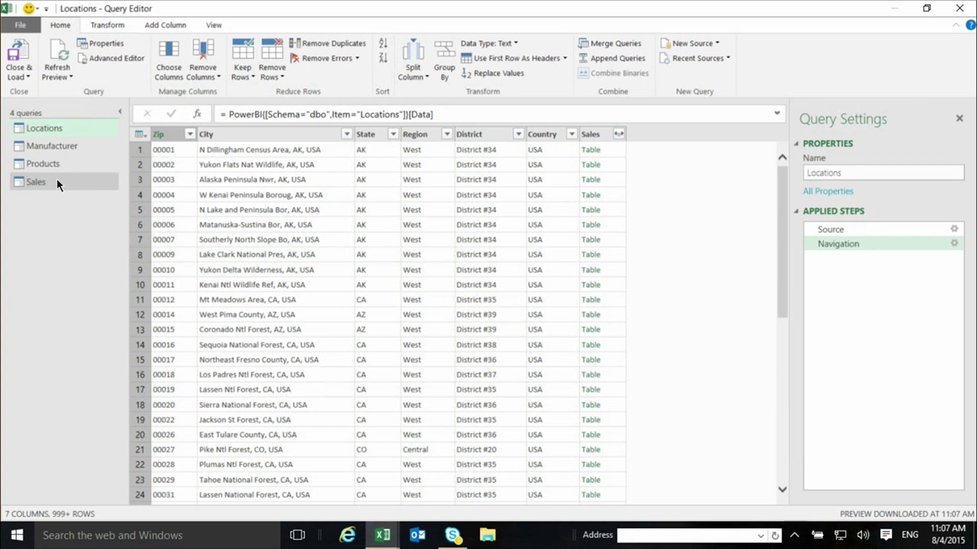
click(57, 179)
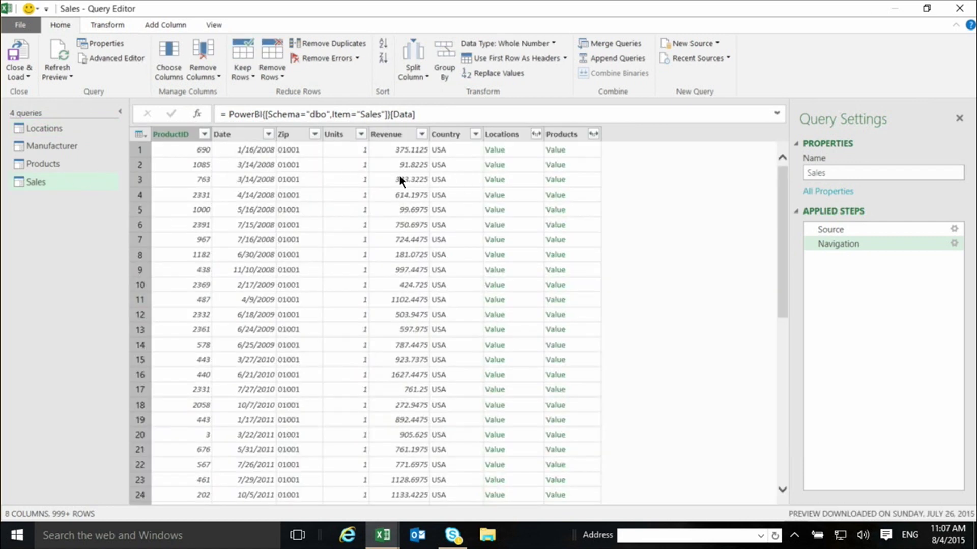
click(292, 134)
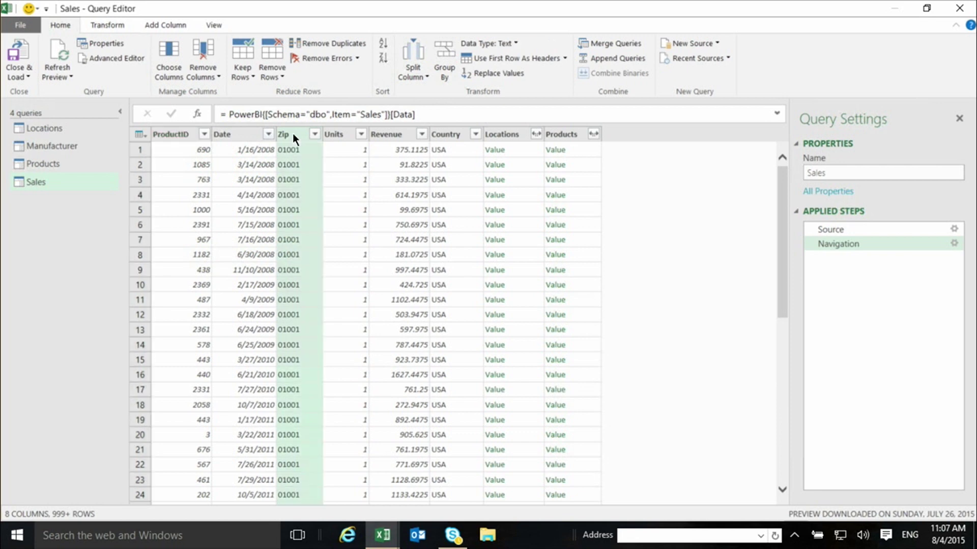
click(443, 138)
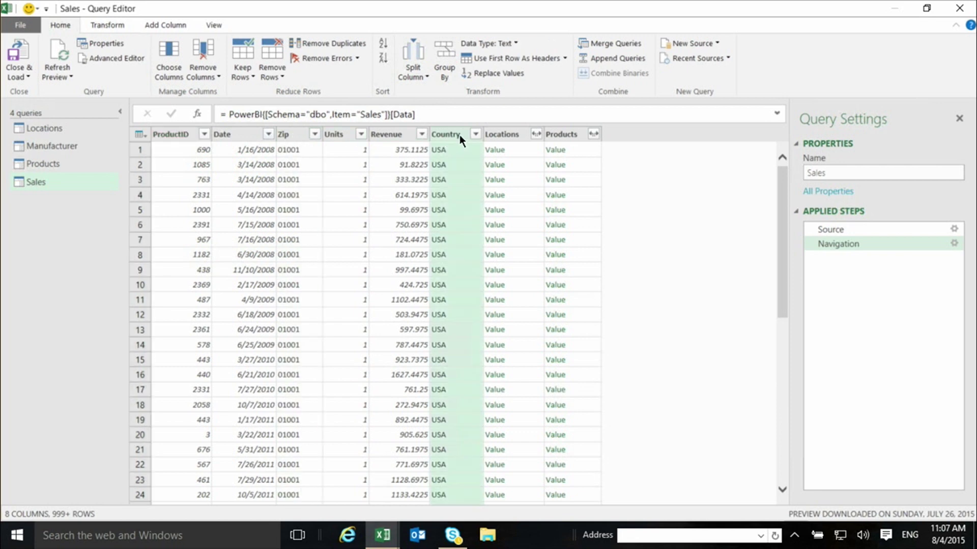
click(474, 135)
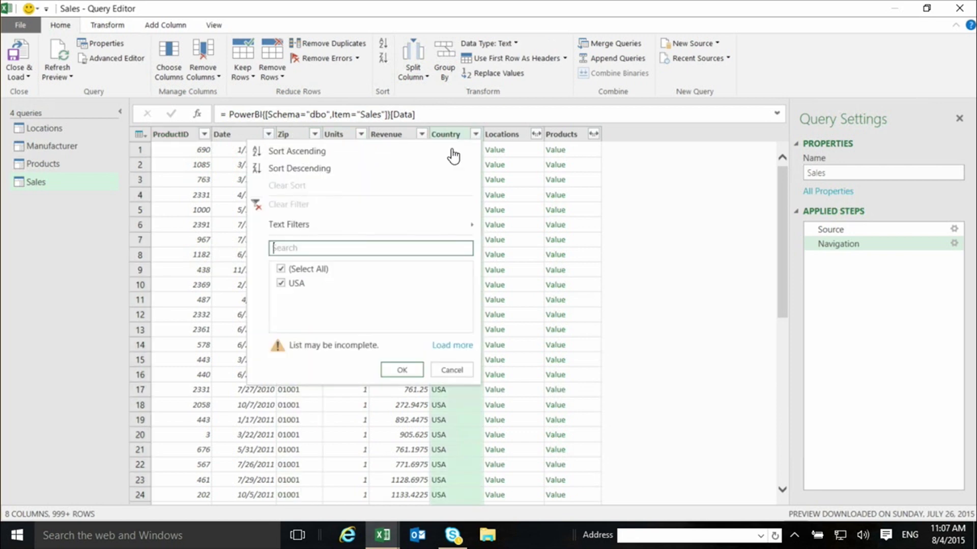
click(452, 371)
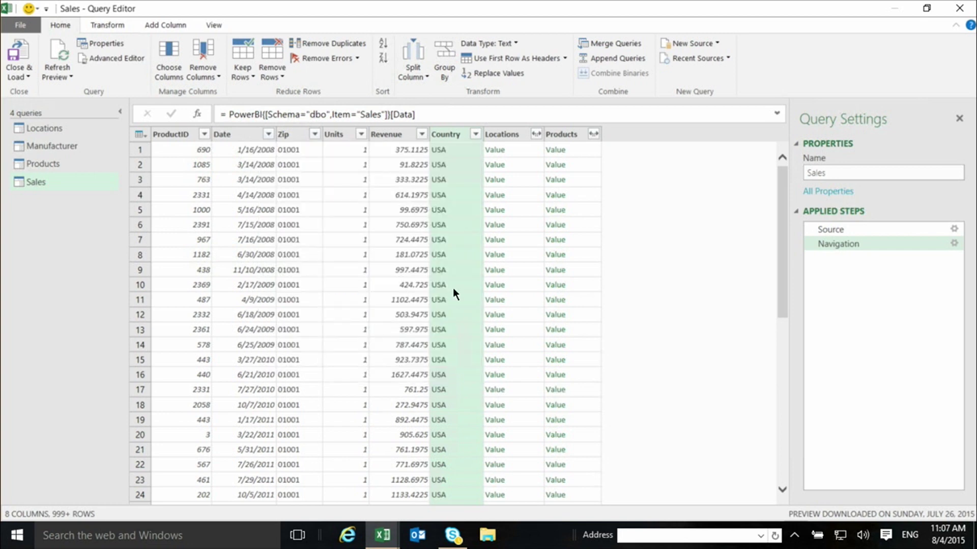
Step: Inspect the distinct Country values in Locations without filtering, then return to the Sales query
click(54, 127)
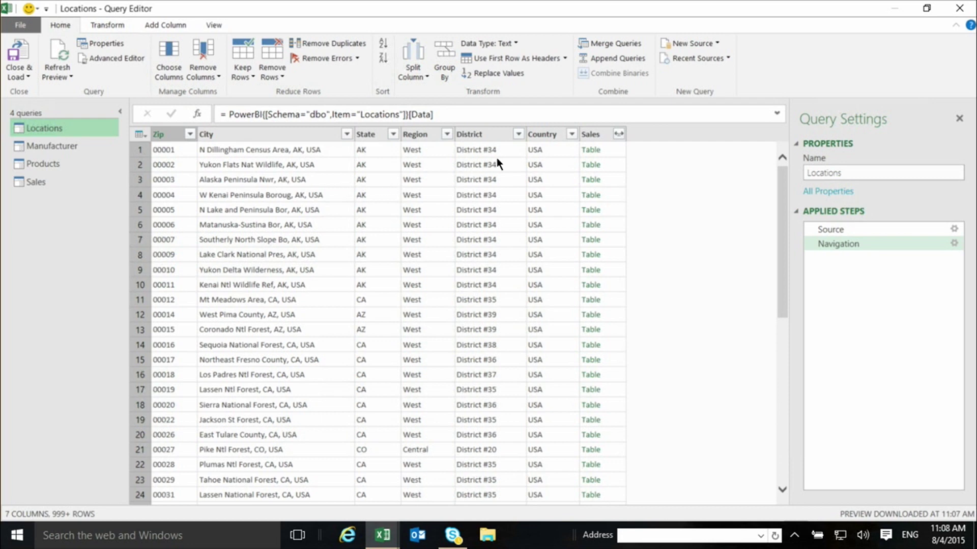
click(571, 135)
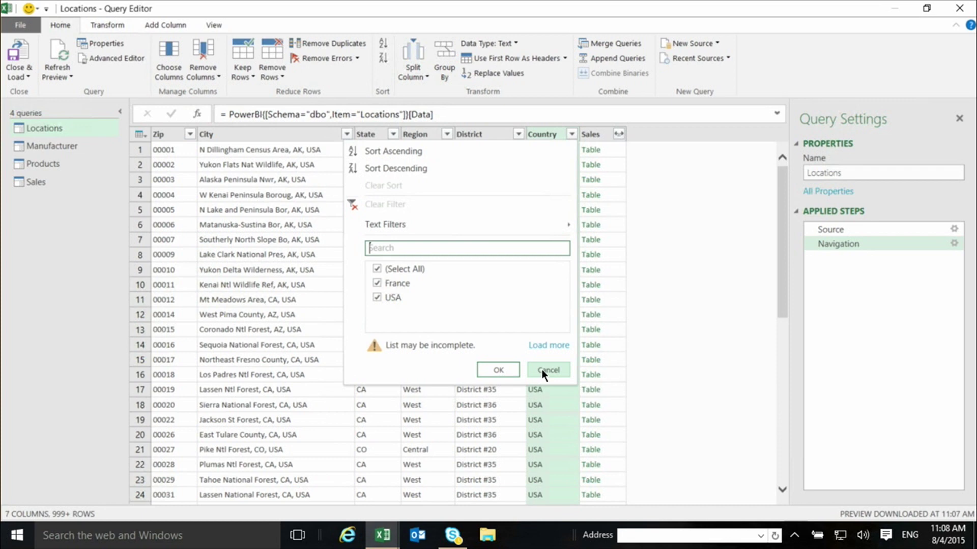
click(541, 369)
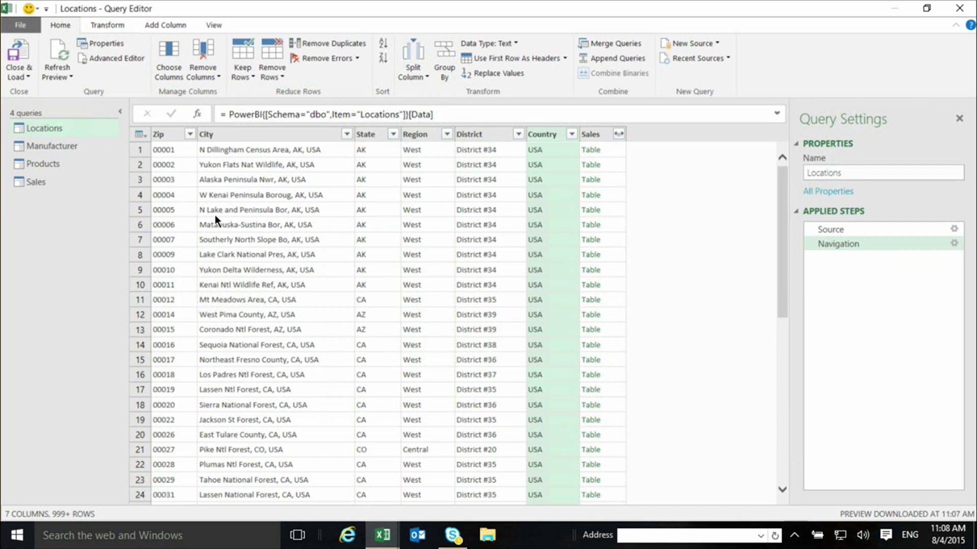
click(41, 181)
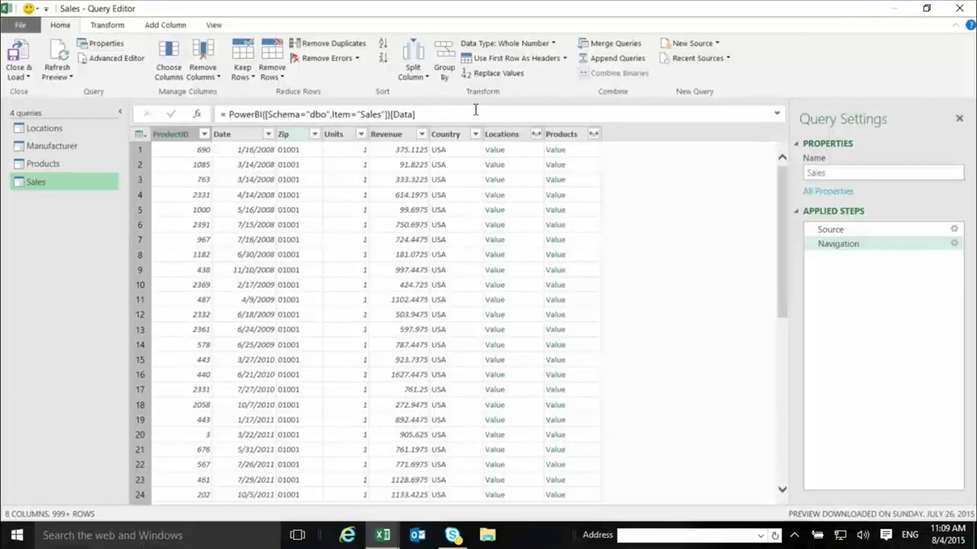
Step: Merge Sales' Country and Zip columns into a new column named Location (e.g., USA01001)
click(447, 134)
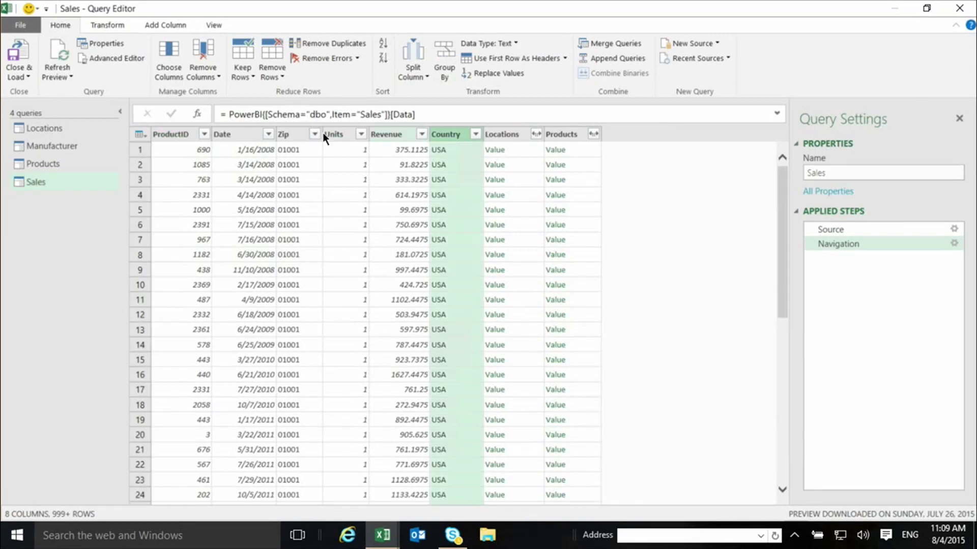
click(298, 134)
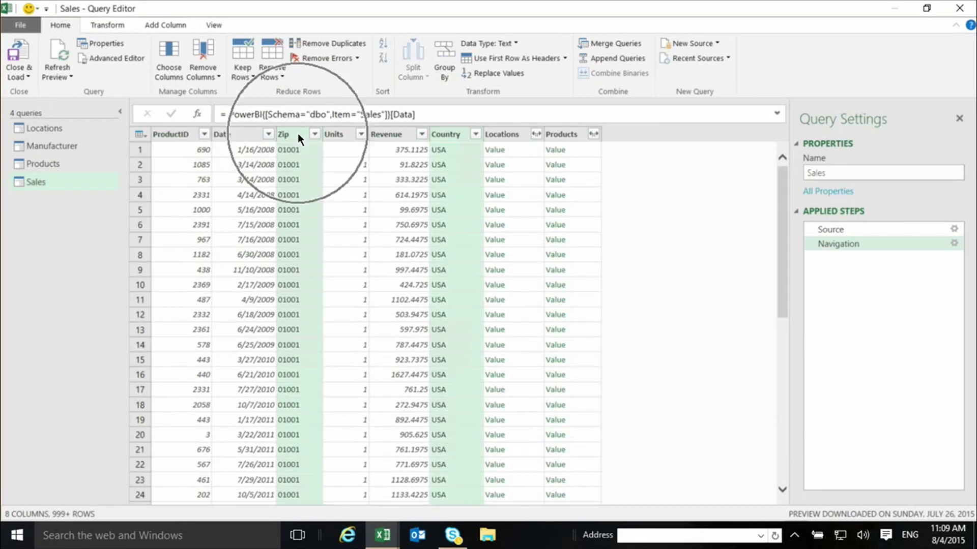
click(153, 25)
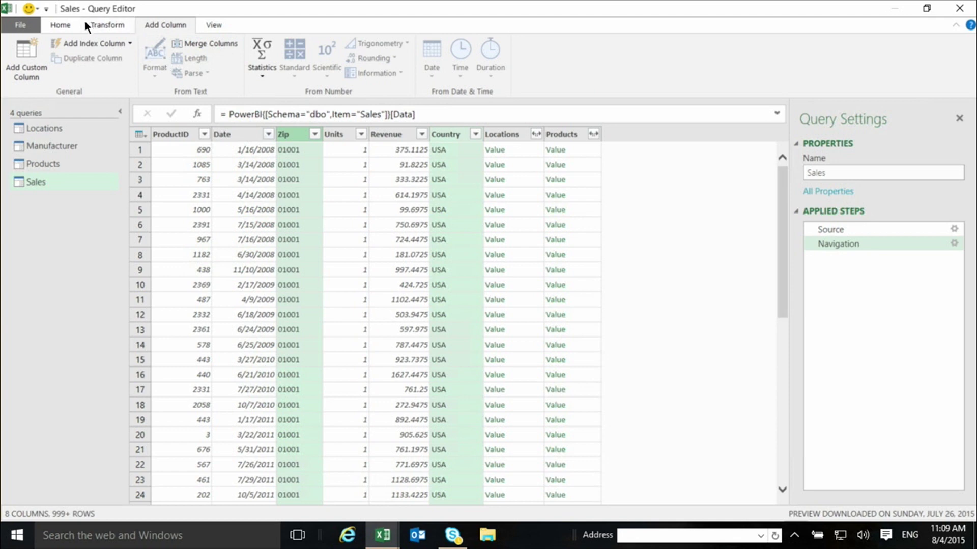
click(212, 42)
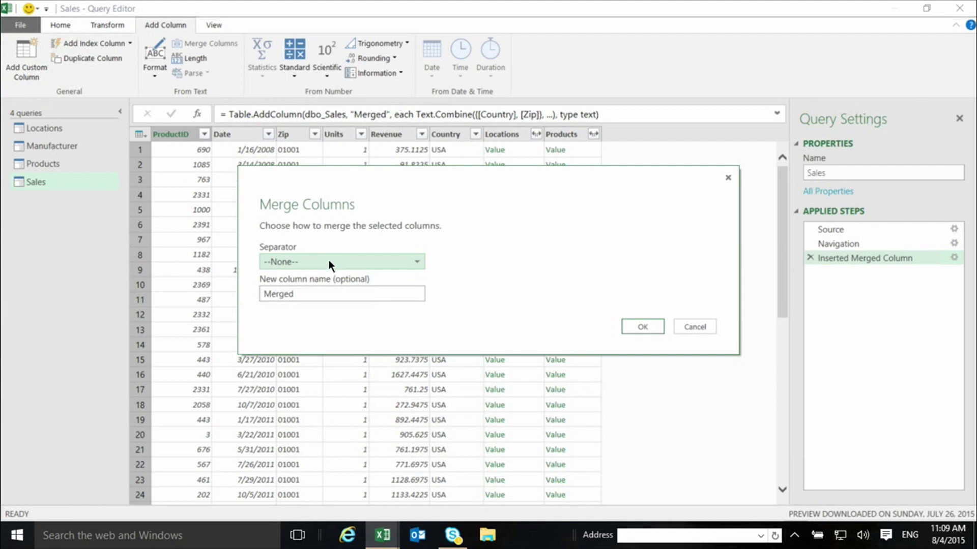
click(308, 294)
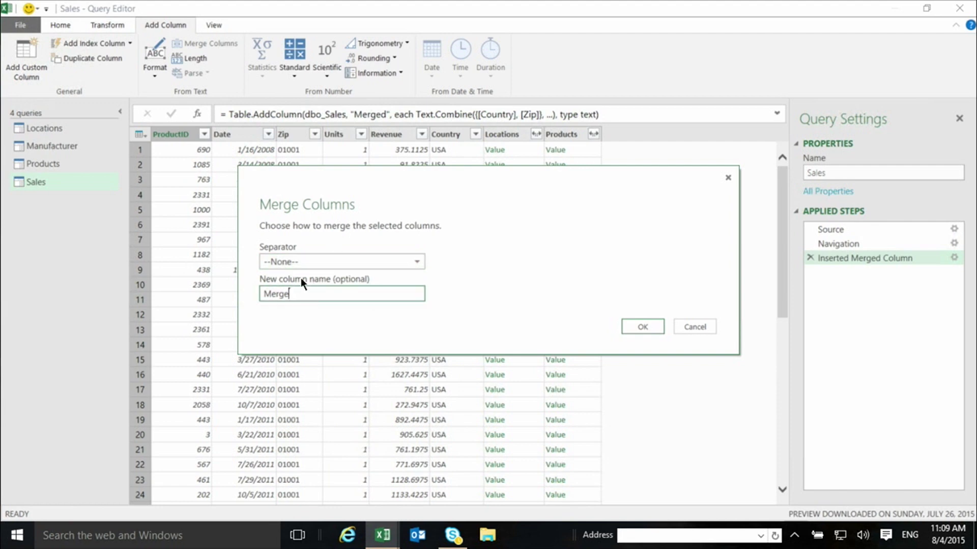
key(BackSpace)
key(BackSpace)
key(BackSpace)
text(Lo)
click(643, 326)
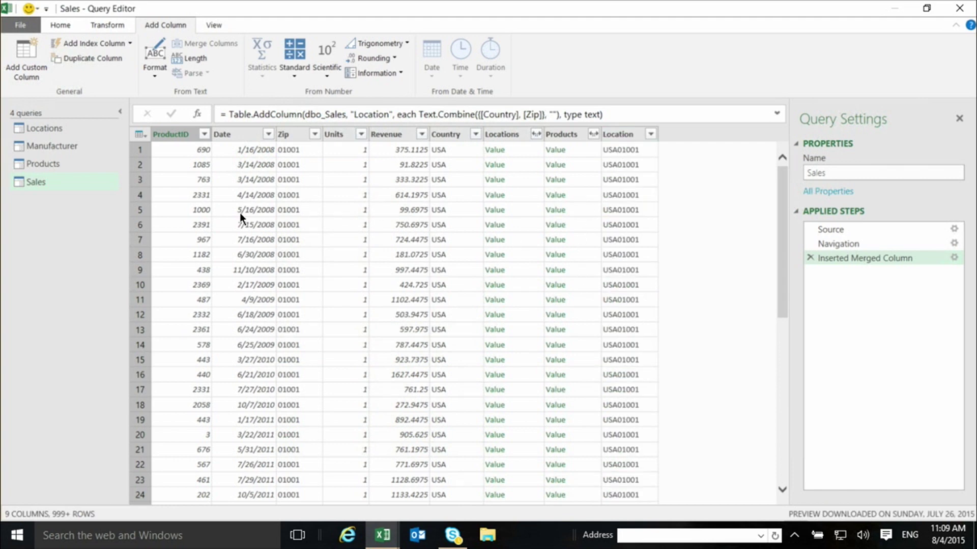
Step: In the Locations query, merge Country and Zip into a new Location column (e.g., USA00001)
click(47, 128)
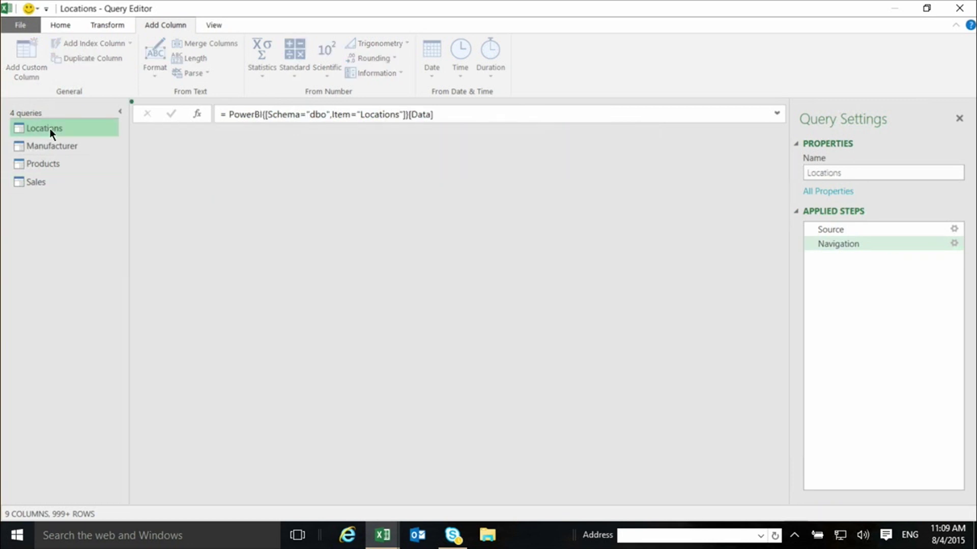
click(540, 134)
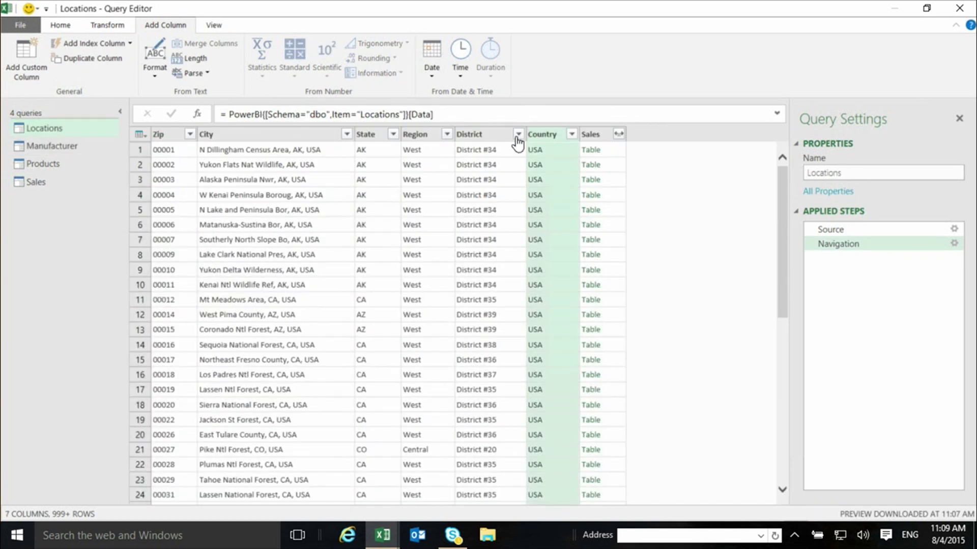
click(165, 134)
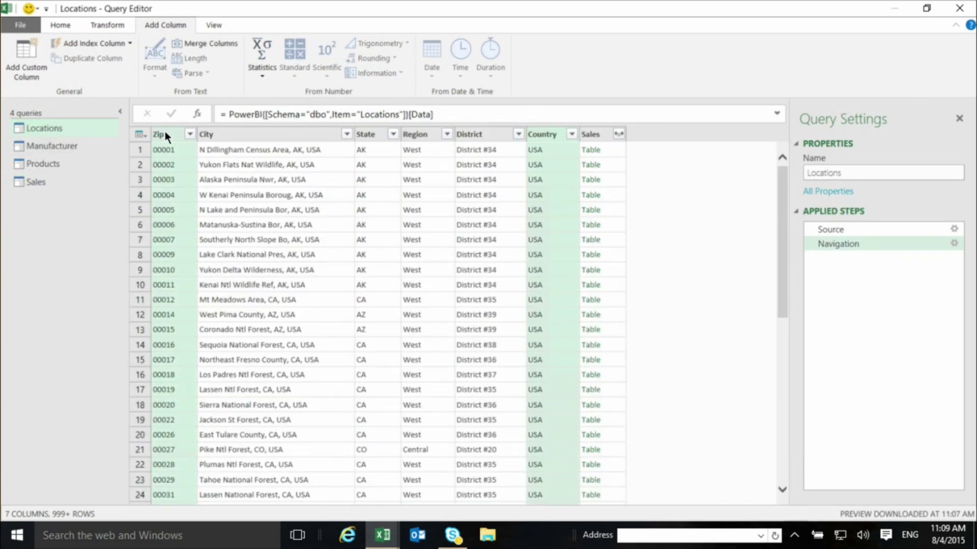
click(211, 40)
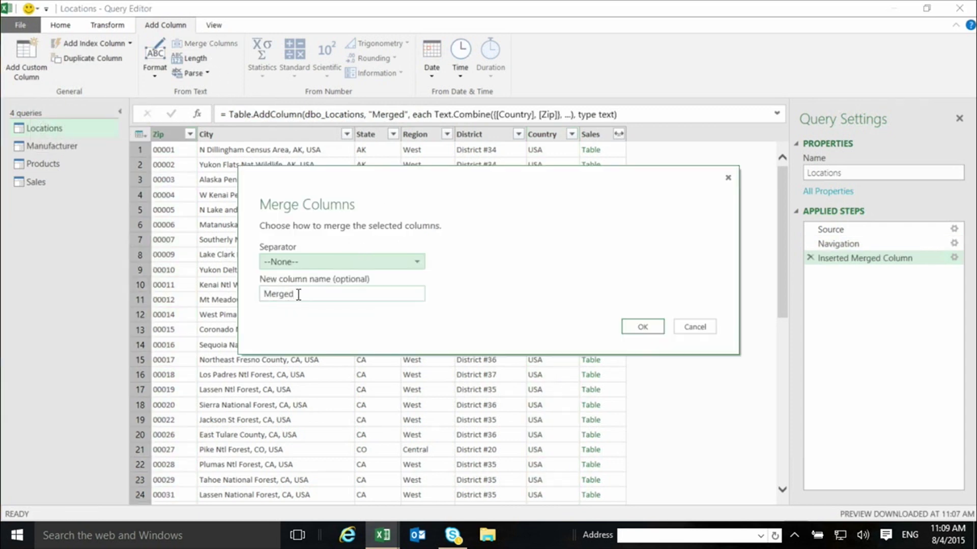
double_click(299, 291)
text(Lo)
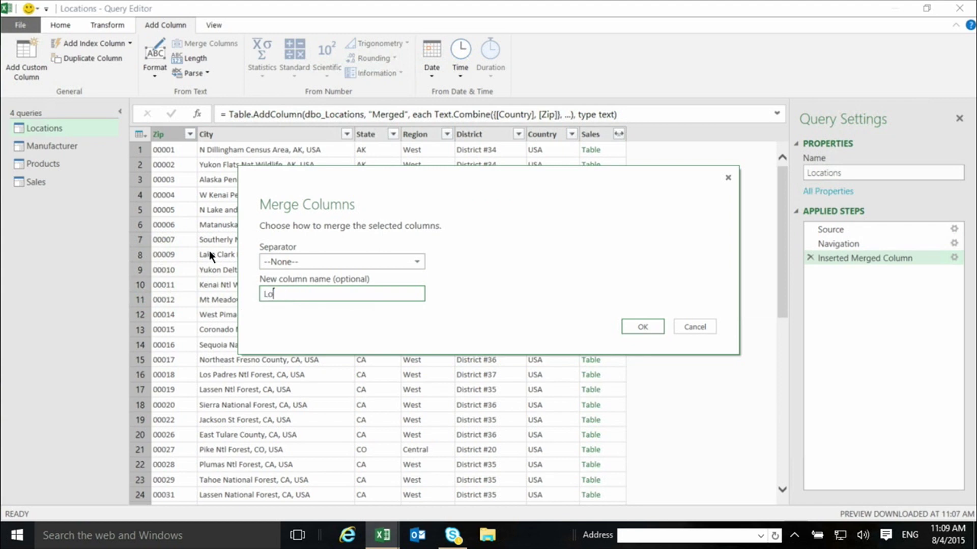
text(cation)
click(645, 328)
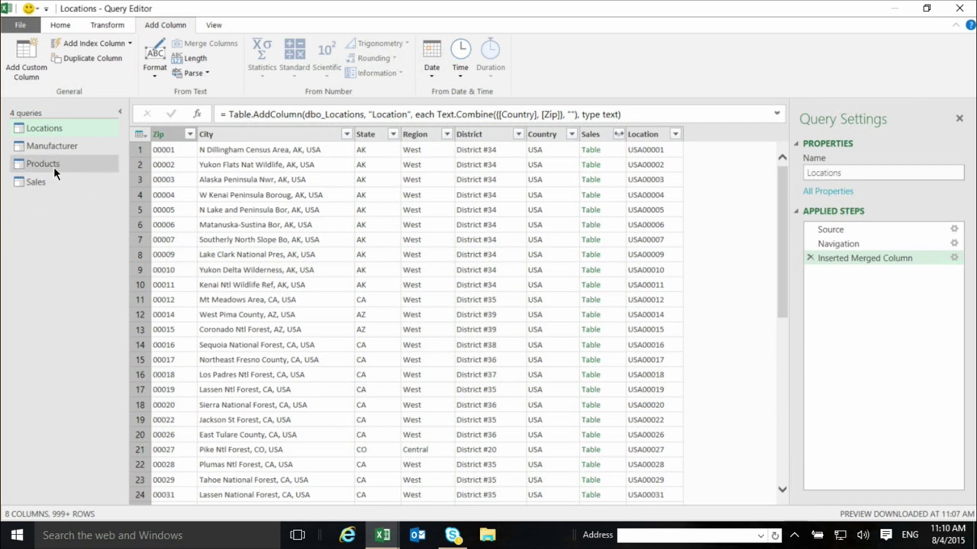
Step: Filter the Sales query's Date column to keep only rows after 10/31/2010
click(40, 182)
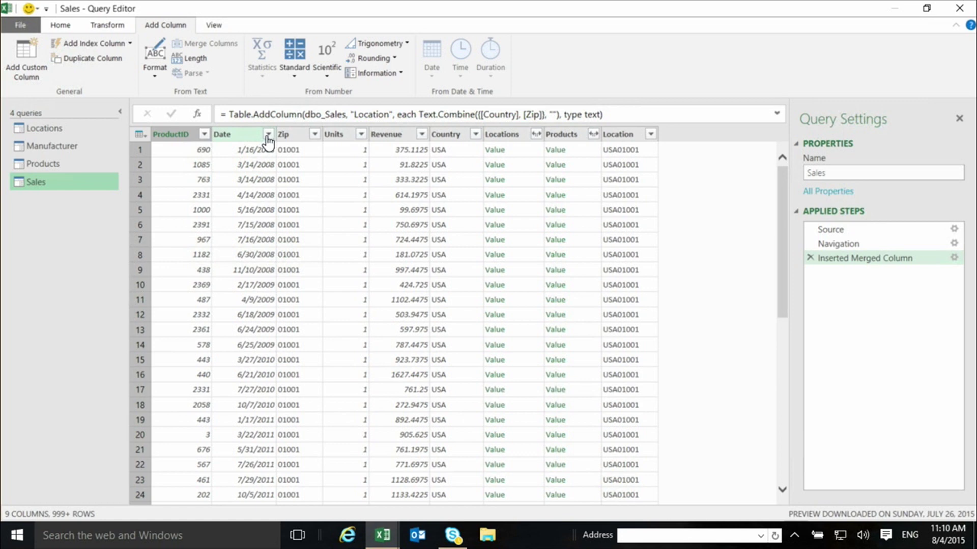
click(267, 137)
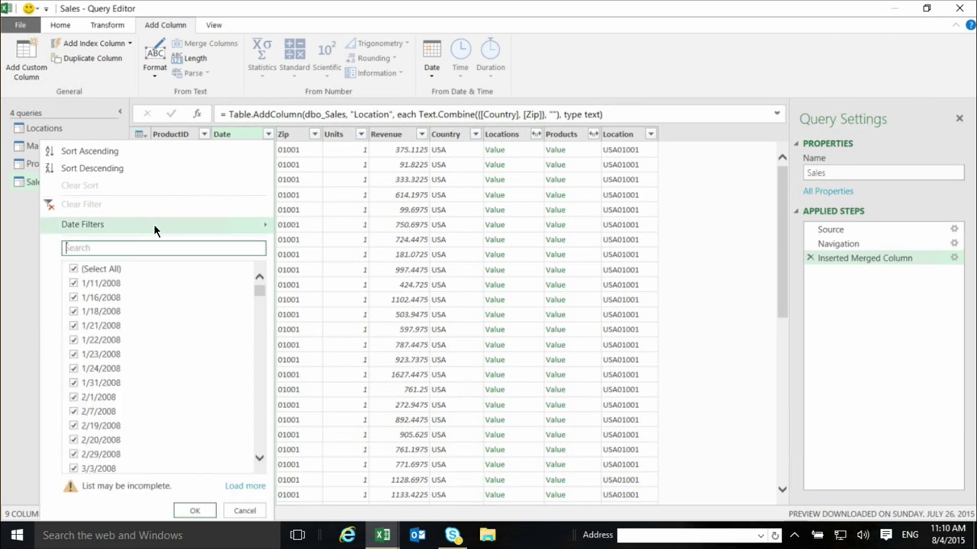
mouse_move(157, 225)
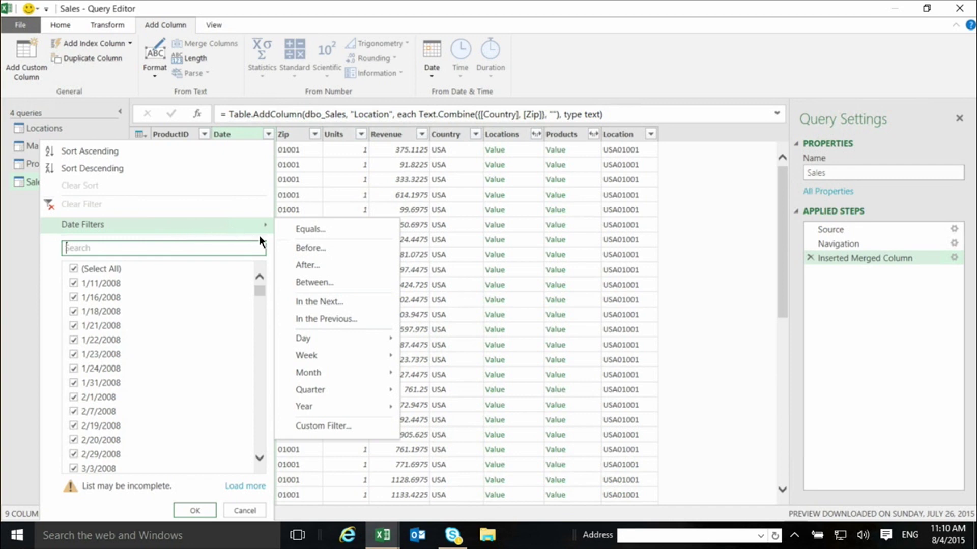
click(299, 264)
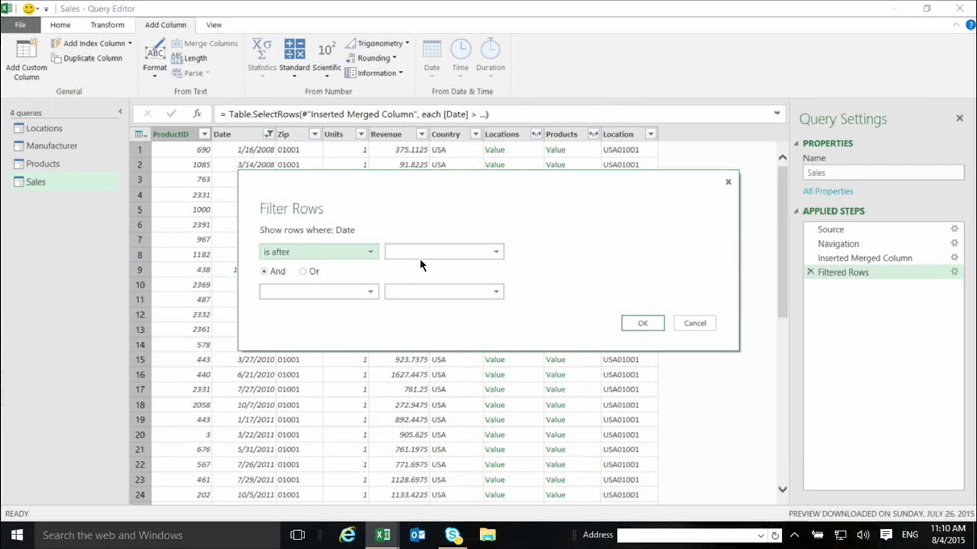
click(421, 252)
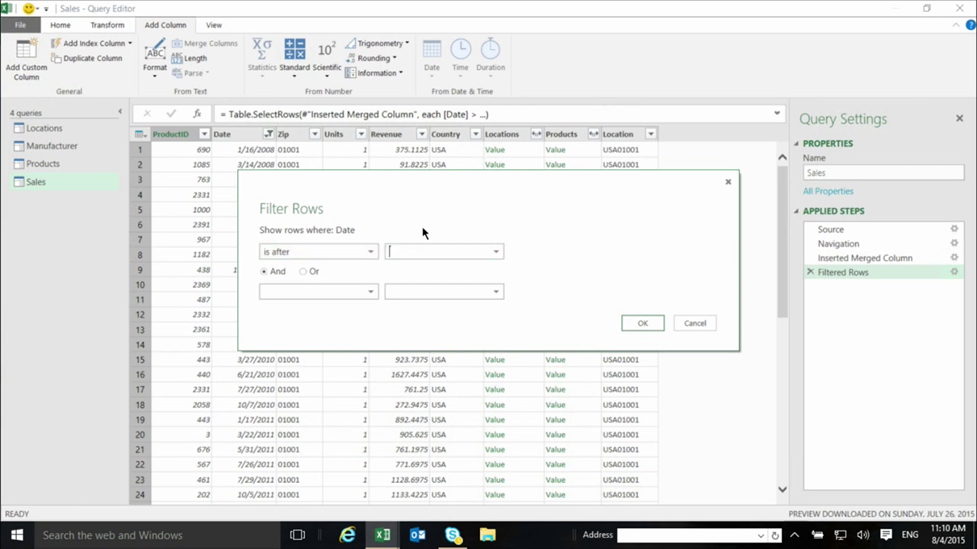
text(1/)
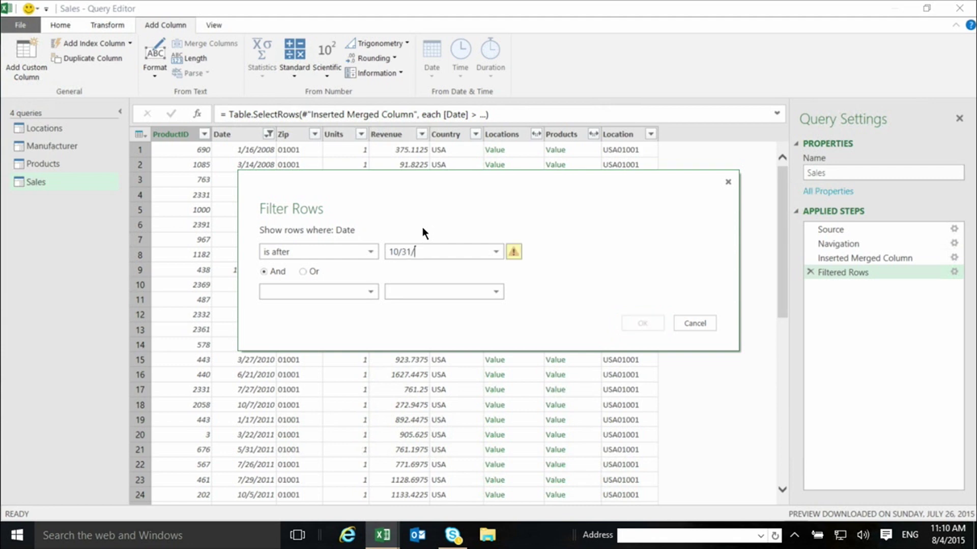
text(2010)
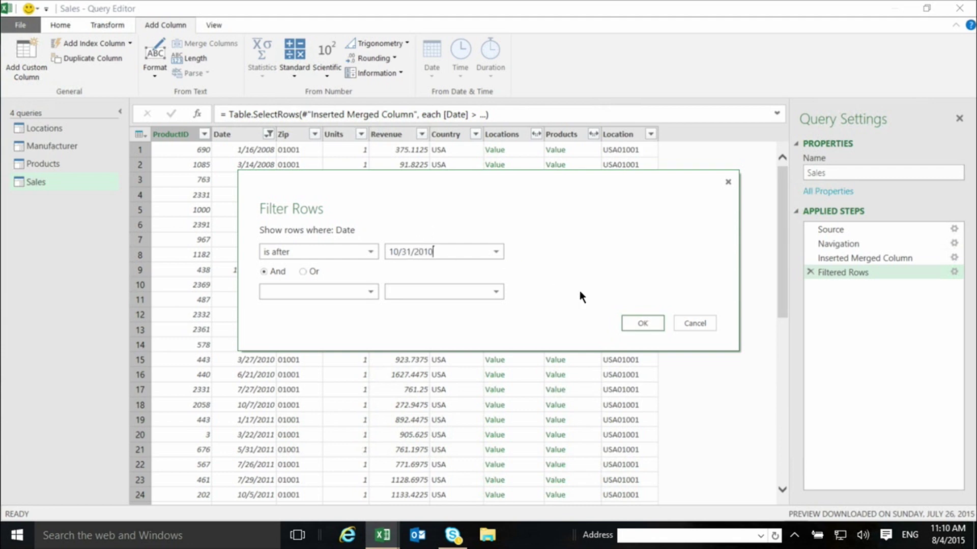
click(629, 321)
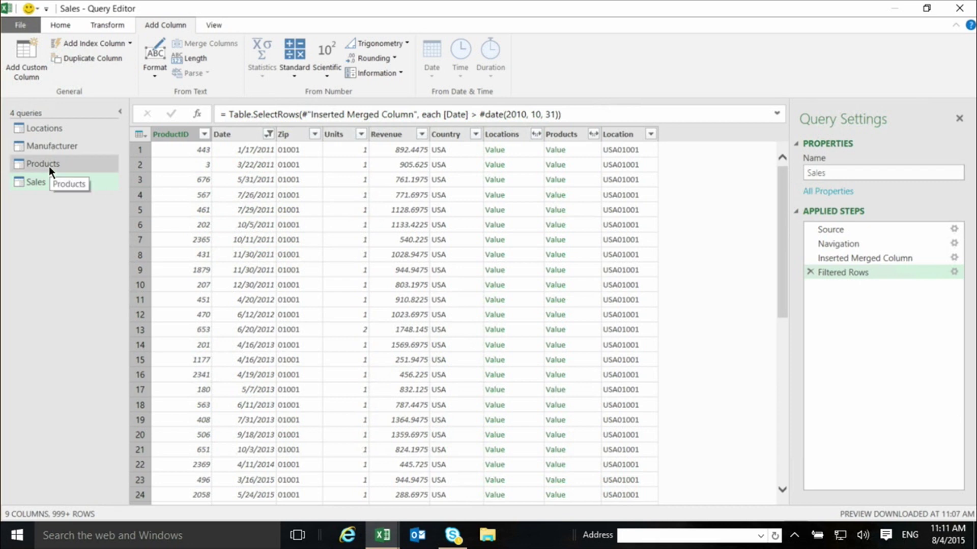
Step: Close & Load all four queries into the workbook's Data Model
click(56, 22)
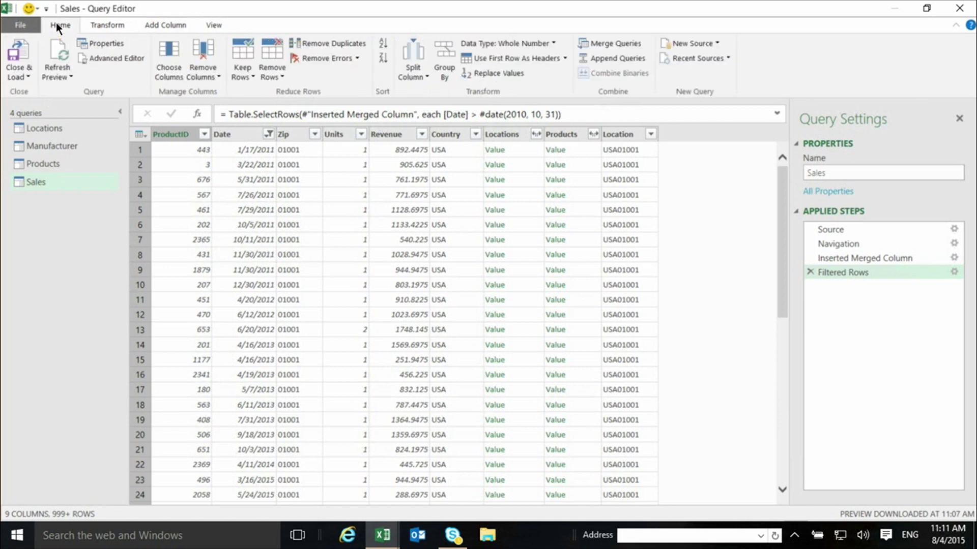
click(13, 74)
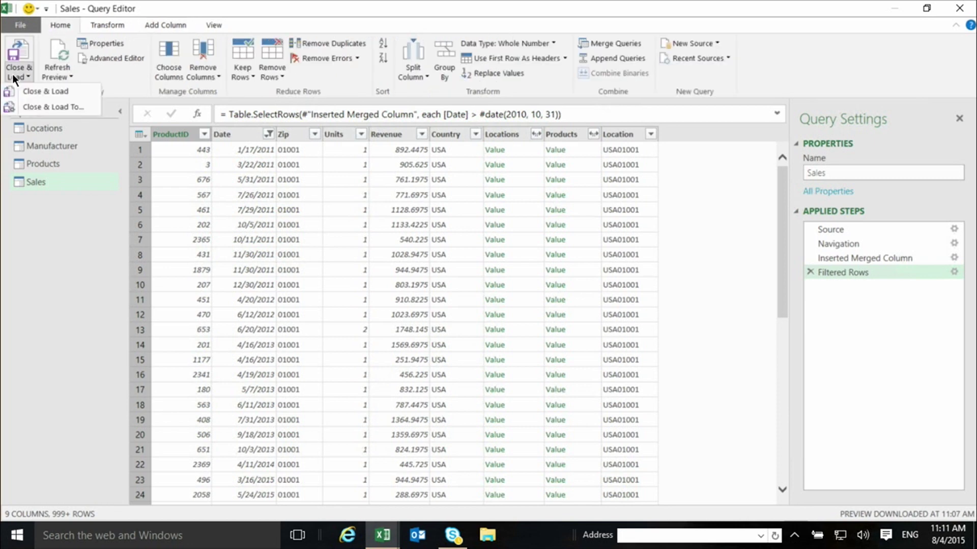
click(46, 95)
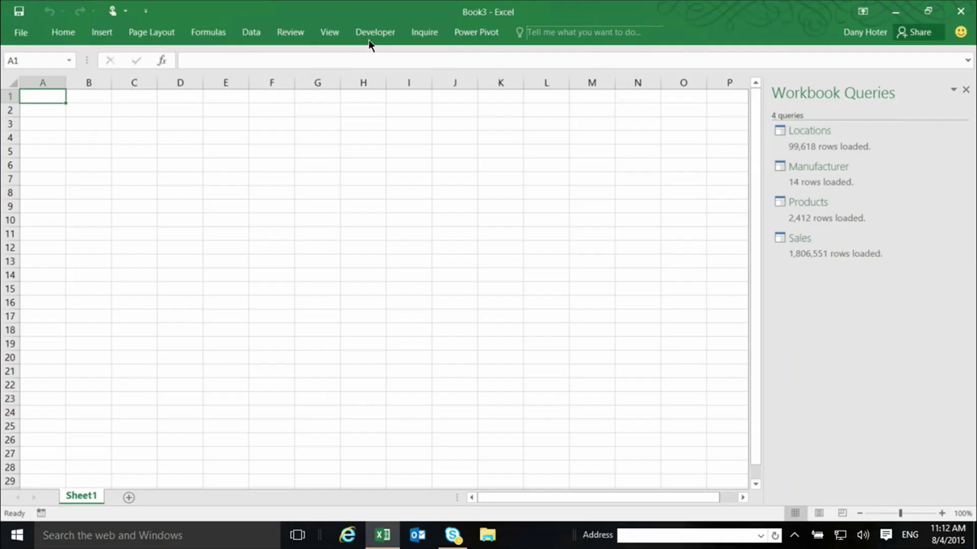
Step: Open Power Pivot's data model, view the Sales rows, then switch to the relationship diagram
click(247, 31)
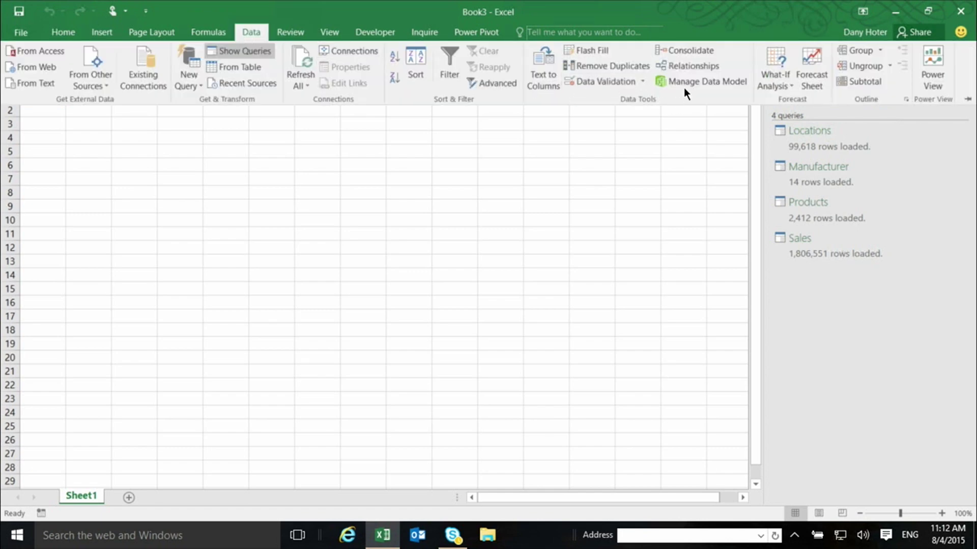
click(701, 81)
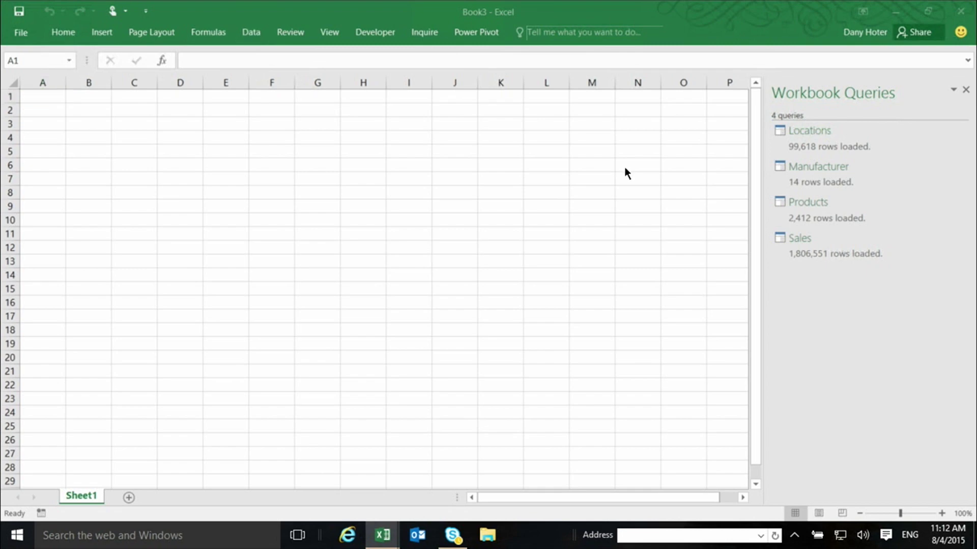
click(252, 32)
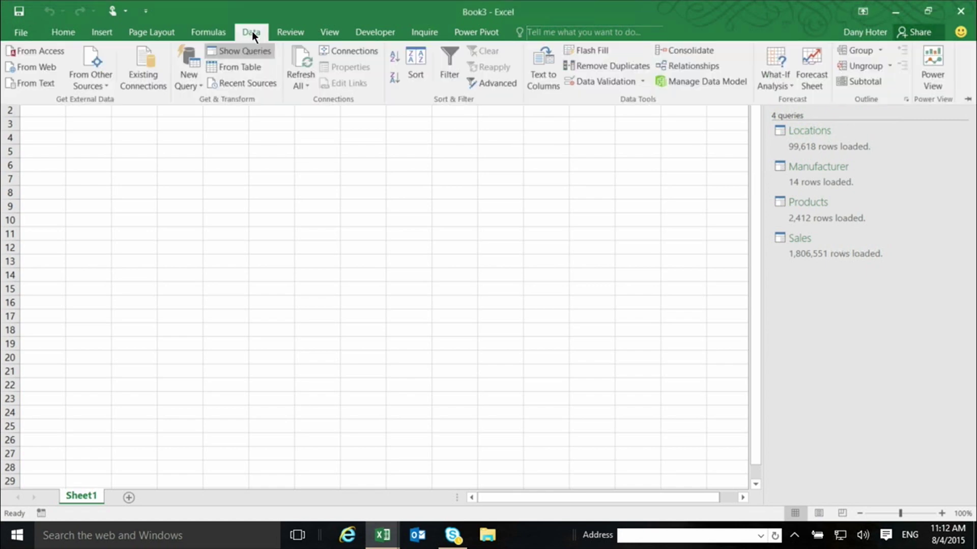
click(663, 79)
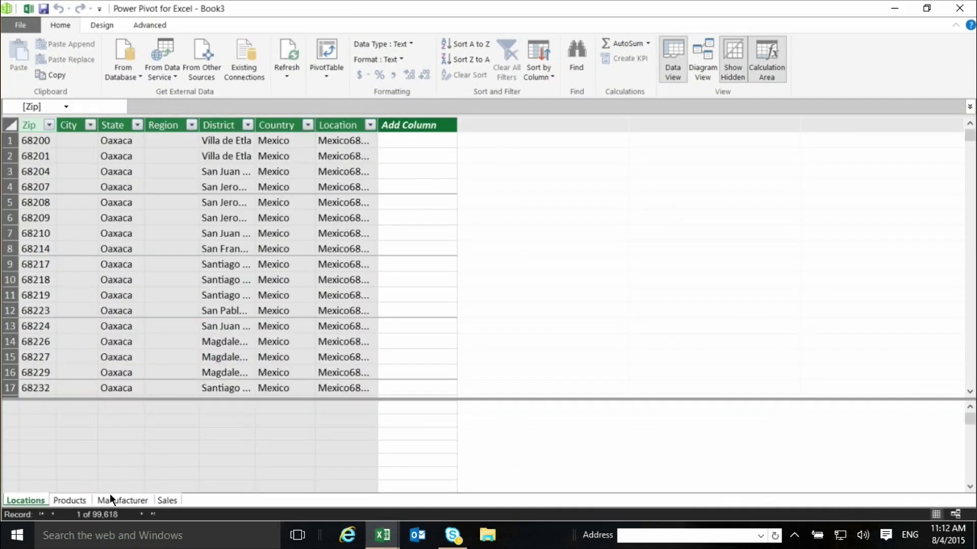
click(168, 501)
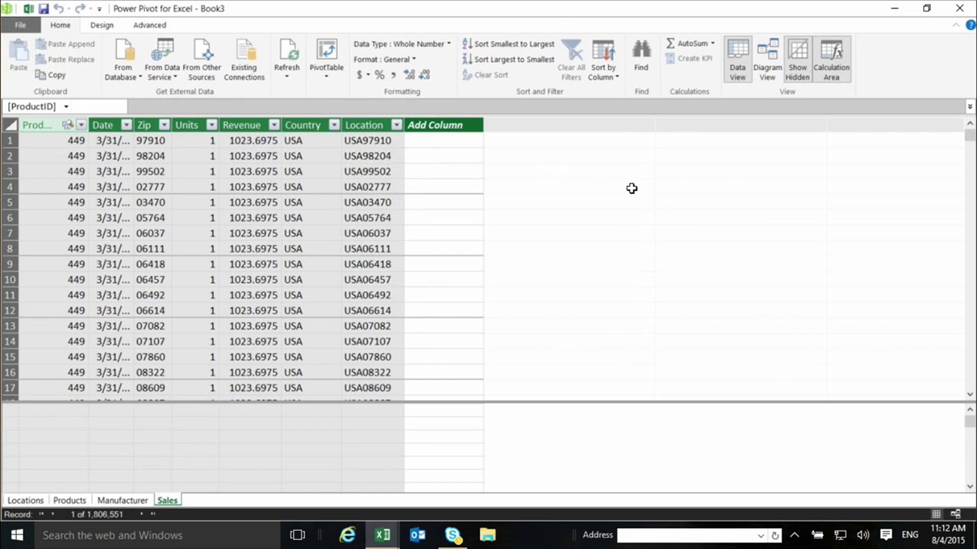
click(764, 63)
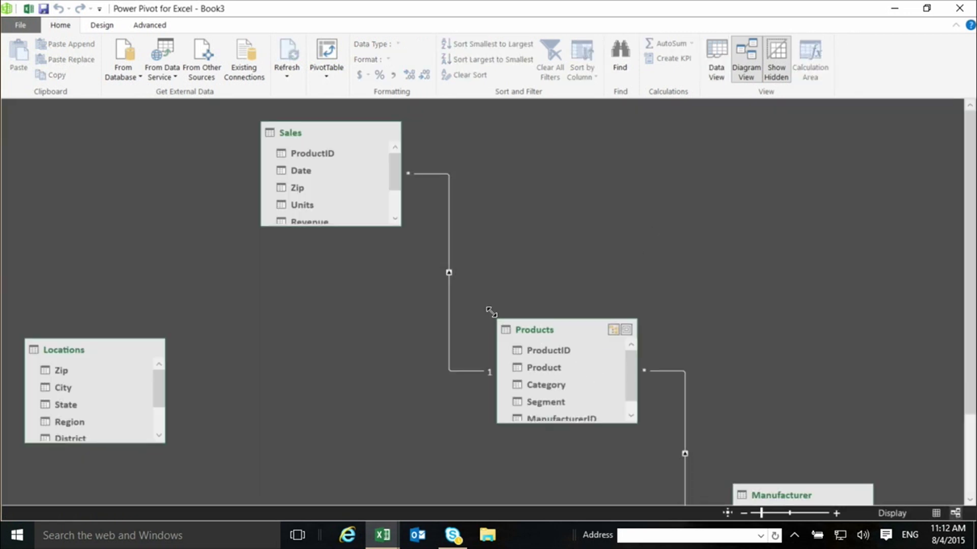
Step: Arrange Products, Manufacturer and Locations beside Sales and enlarge Sales and Locations to show their fields
mouse_move(550, 330)
drag(566, 328, 537, 190)
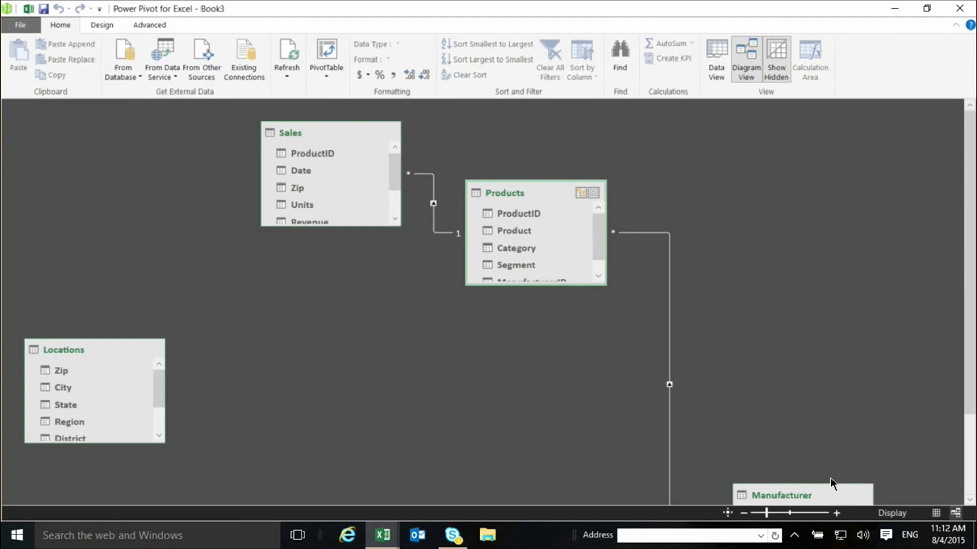
mouse_move(802, 495)
drag(824, 493, 758, 282)
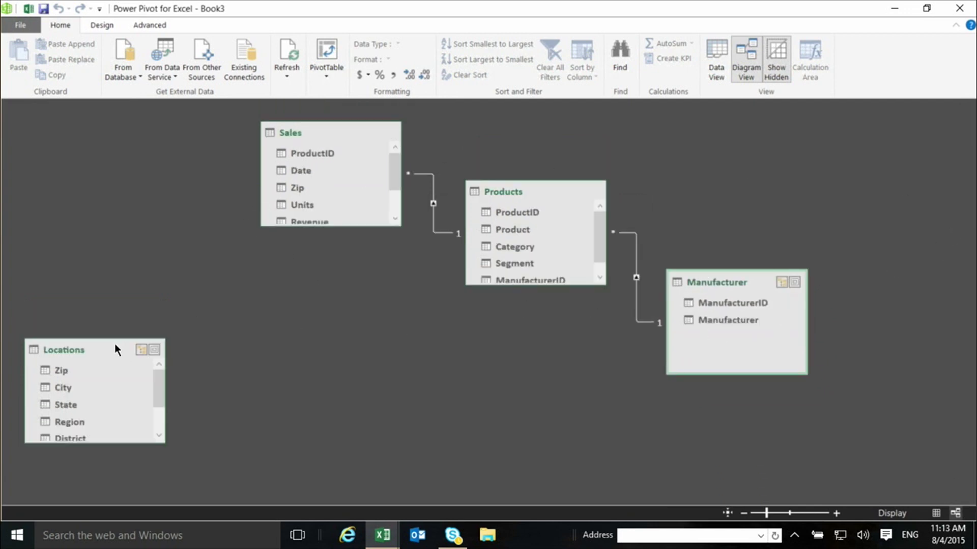
drag(115, 344, 278, 289)
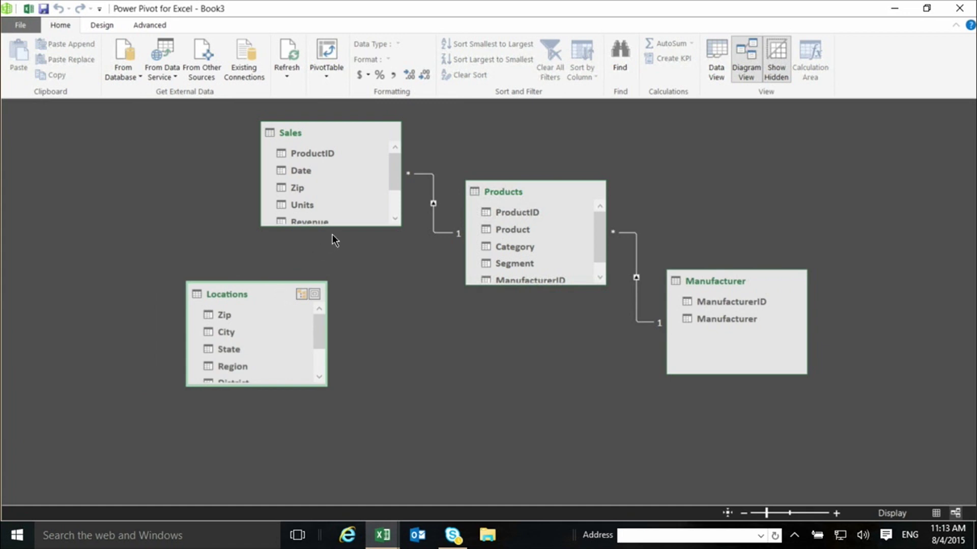
drag(339, 226, 338, 264)
mouse_move(309, 257)
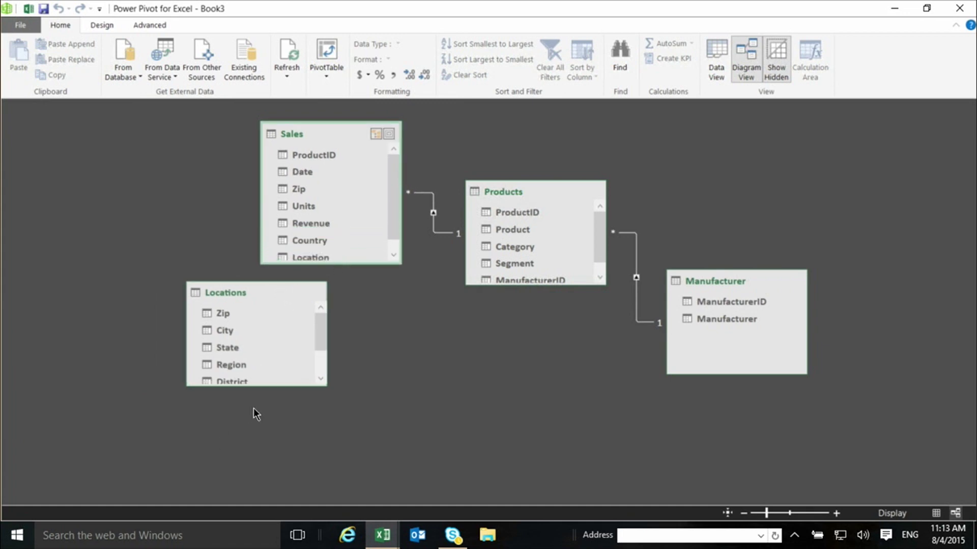
mouse_move(265, 387)
mouse_down()
mouse_move(252, 451)
mouse_move(255, 437)
mouse_up()
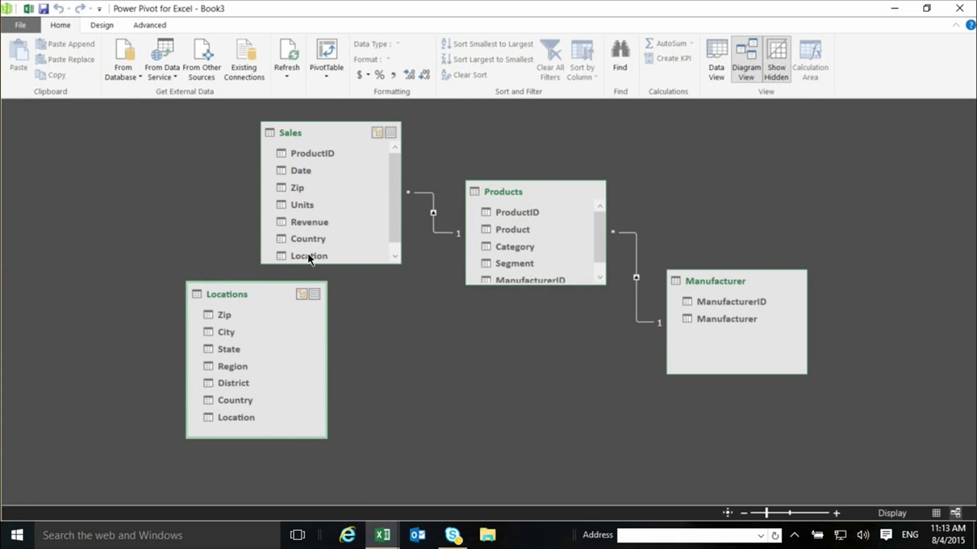
Step: Relate Sales[Location] to Locations[Location] in the diagram
drag(308, 255, 228, 419)
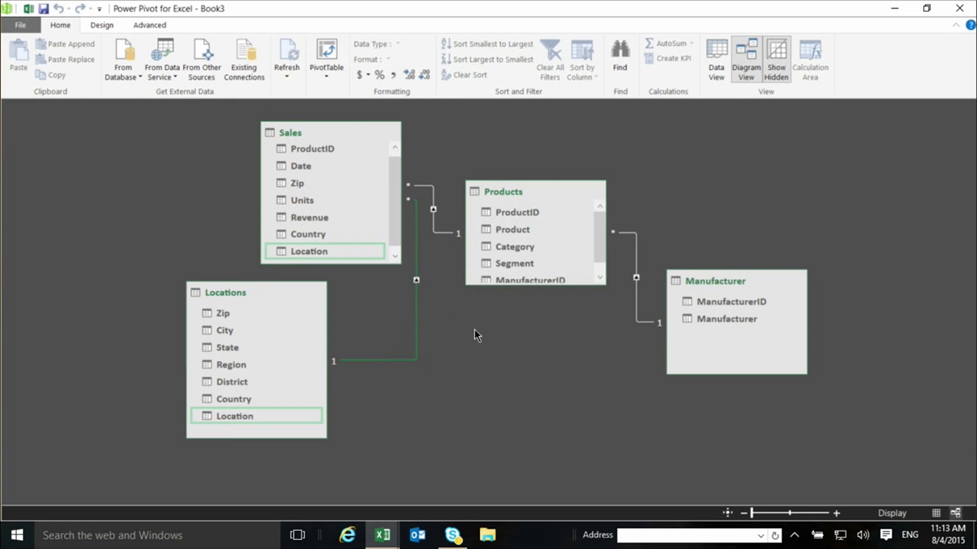
Step: Back in Excel, insert a new PivotTable sourced from the workbook's Data Model
key(alt+Tab)
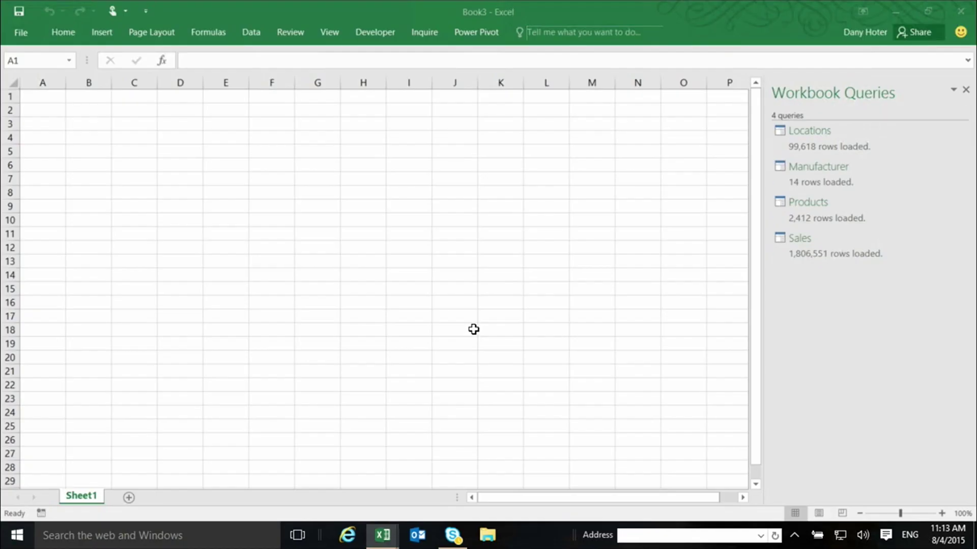
click(249, 33)
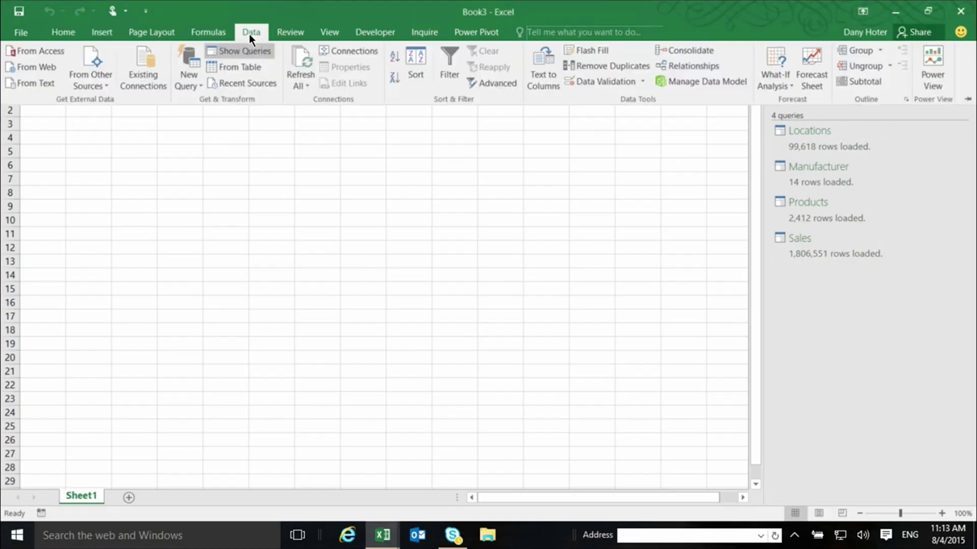
click(96, 30)
click(23, 67)
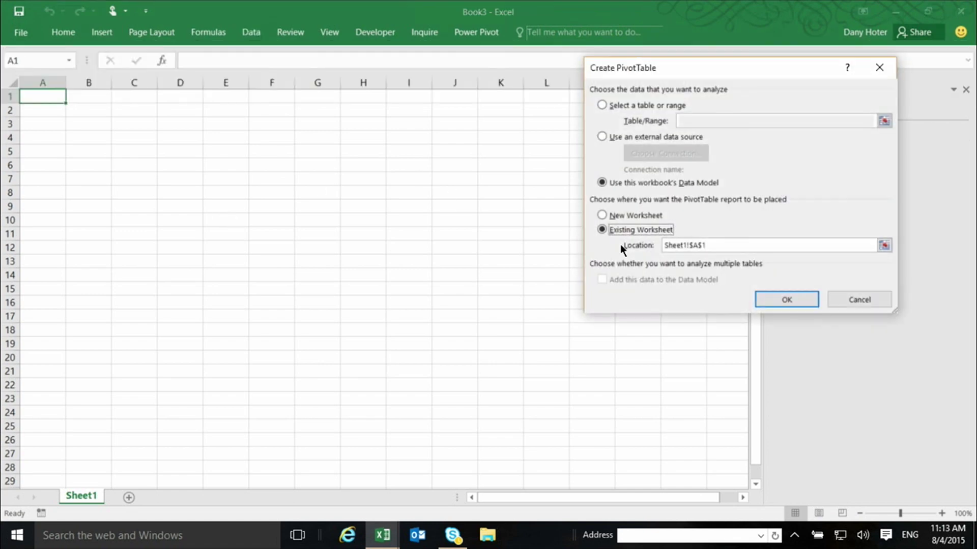
click(771, 294)
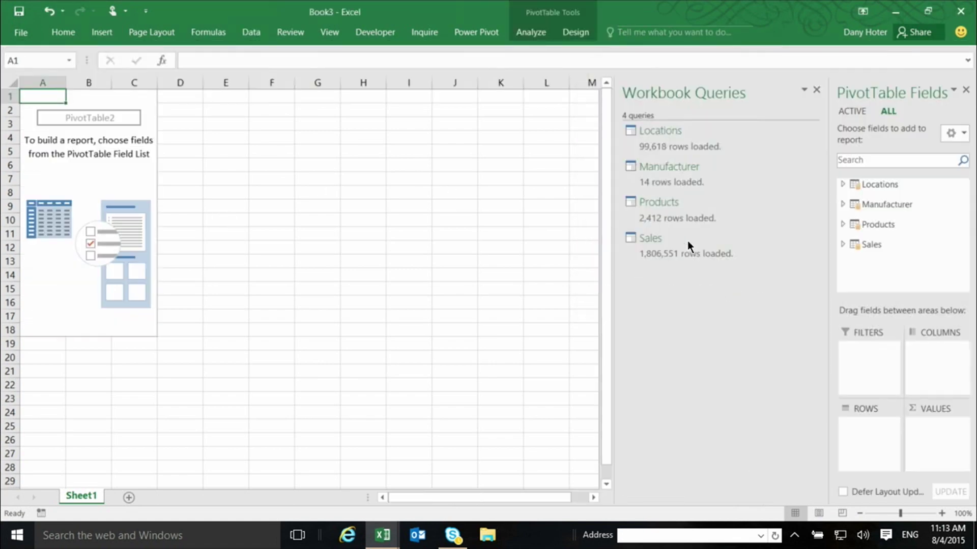
click(816, 89)
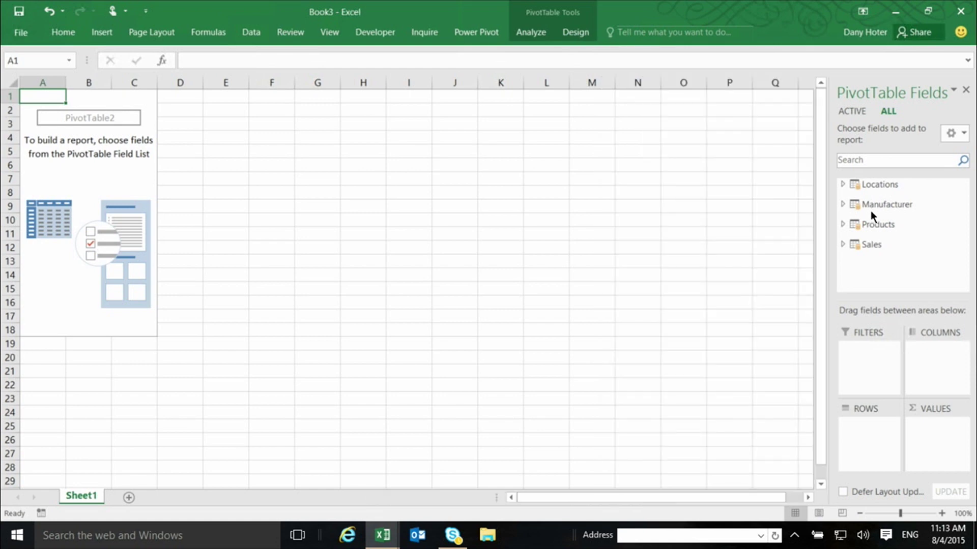
Step: Show Sum of Revenue with Manufacturer in rows and Products Category across columns
click(842, 244)
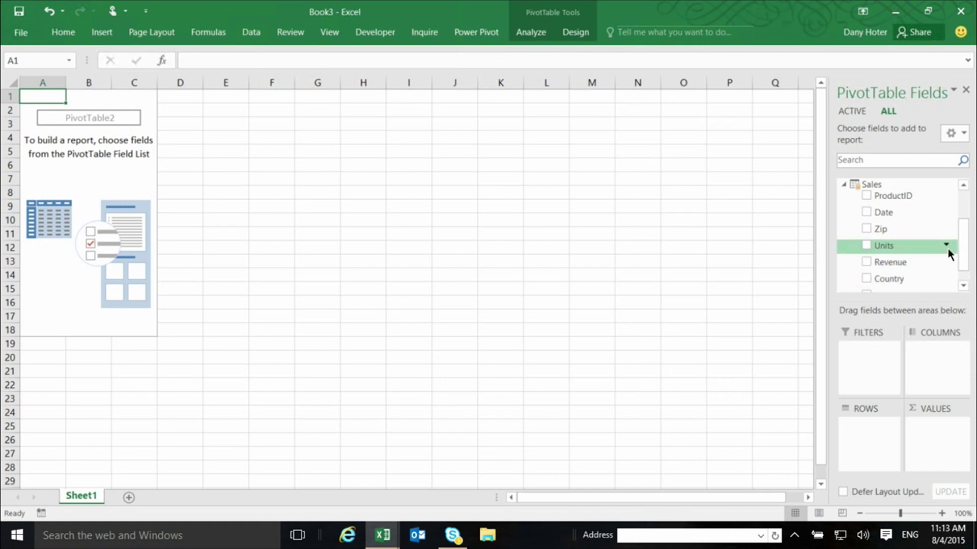
drag(964, 257, 961, 282)
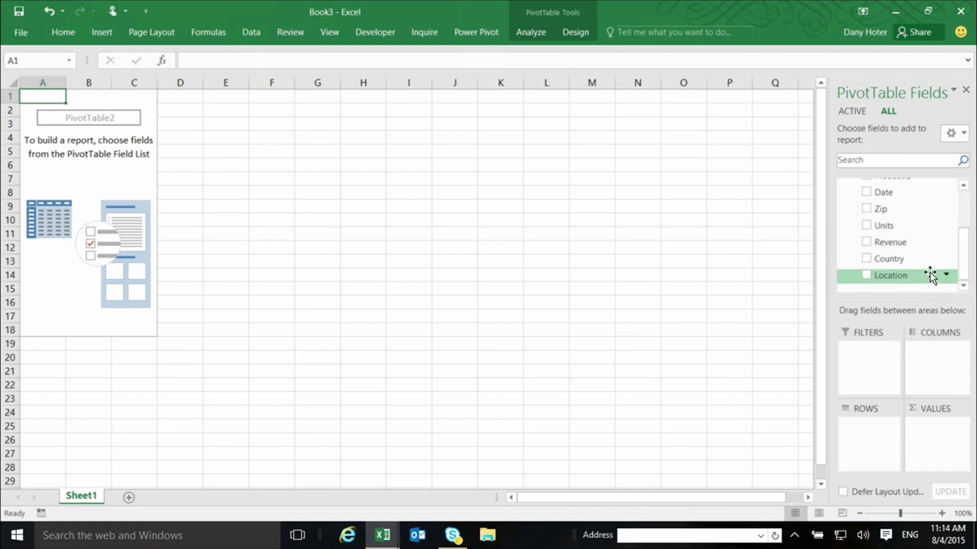
click(867, 243)
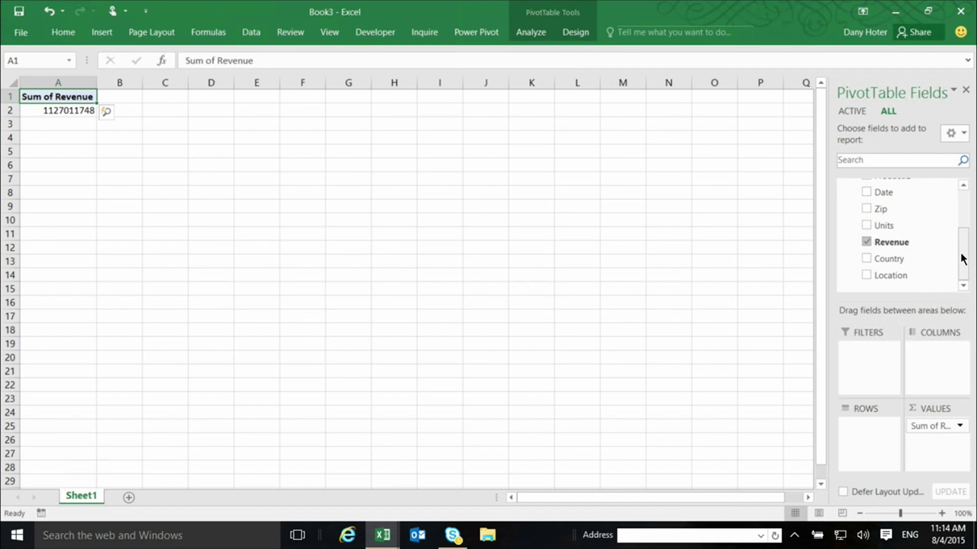
drag(963, 263, 966, 212)
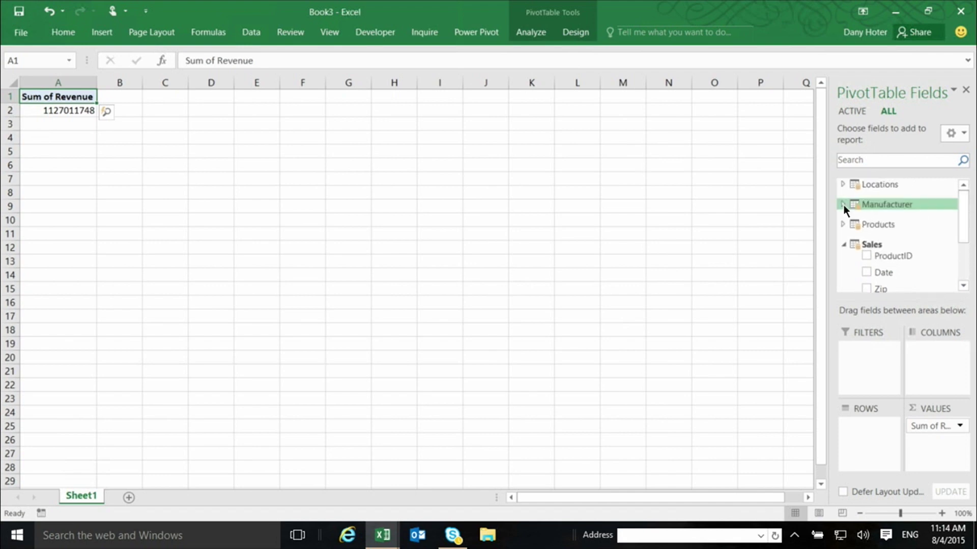
click(844, 205)
click(867, 232)
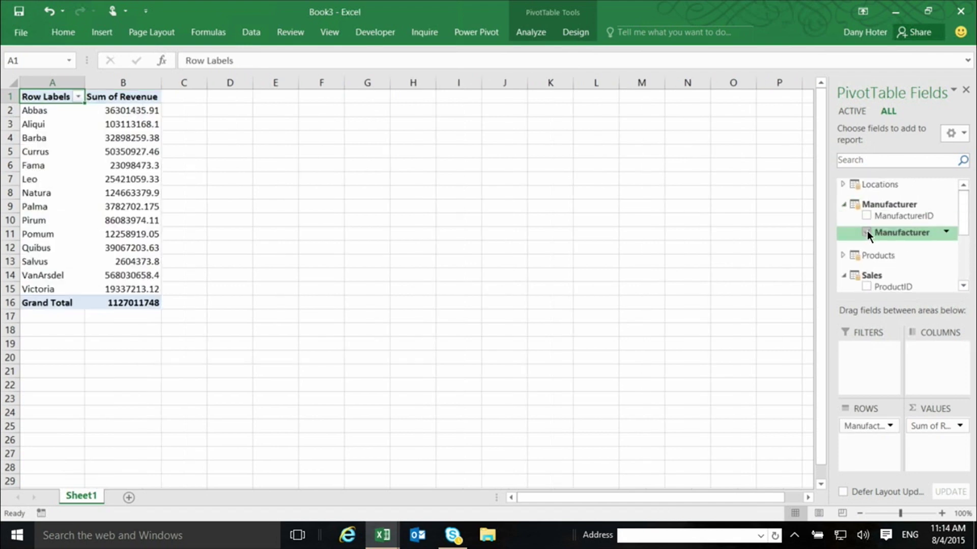
mouse_move(966, 219)
mouse_down()
mouse_move(954, 269)
mouse_move(964, 208)
mouse_up()
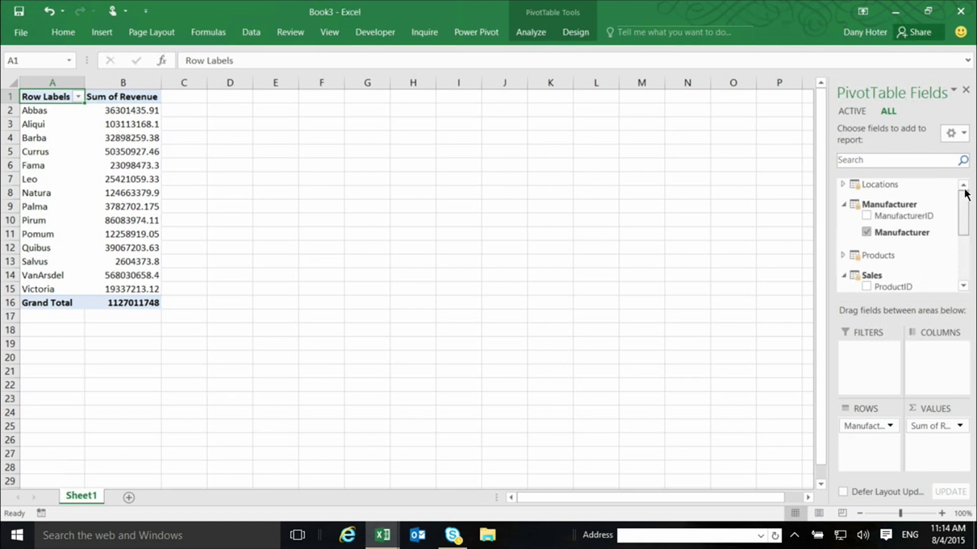
click(844, 255)
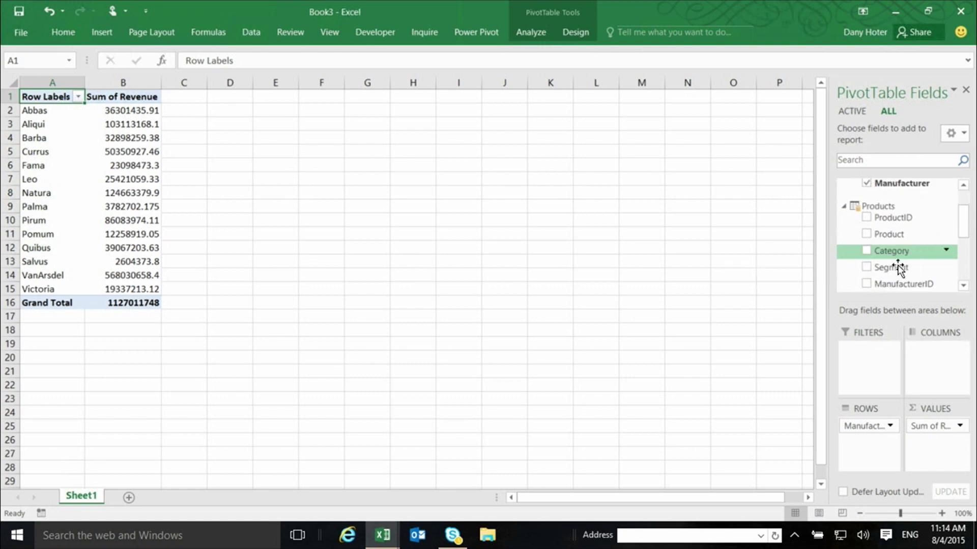
drag(890, 252, 940, 377)
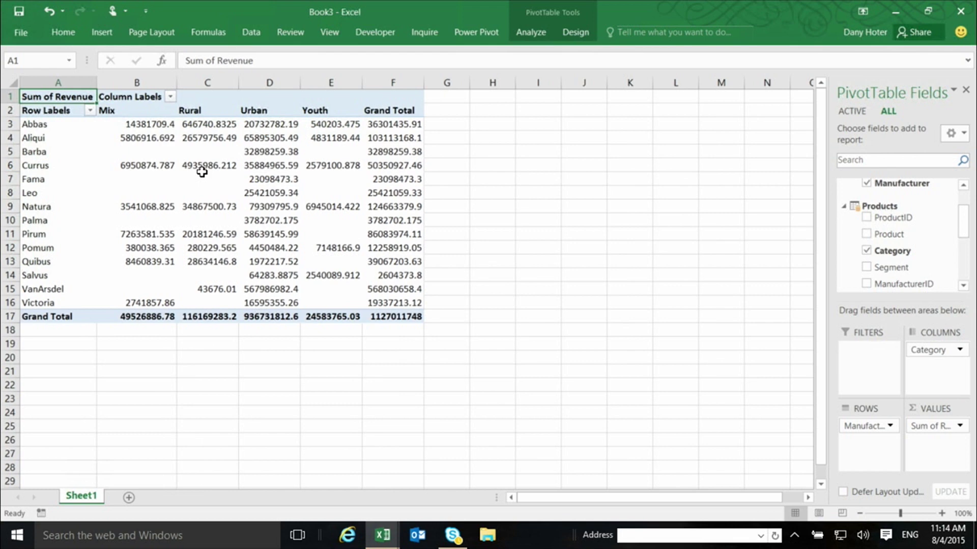